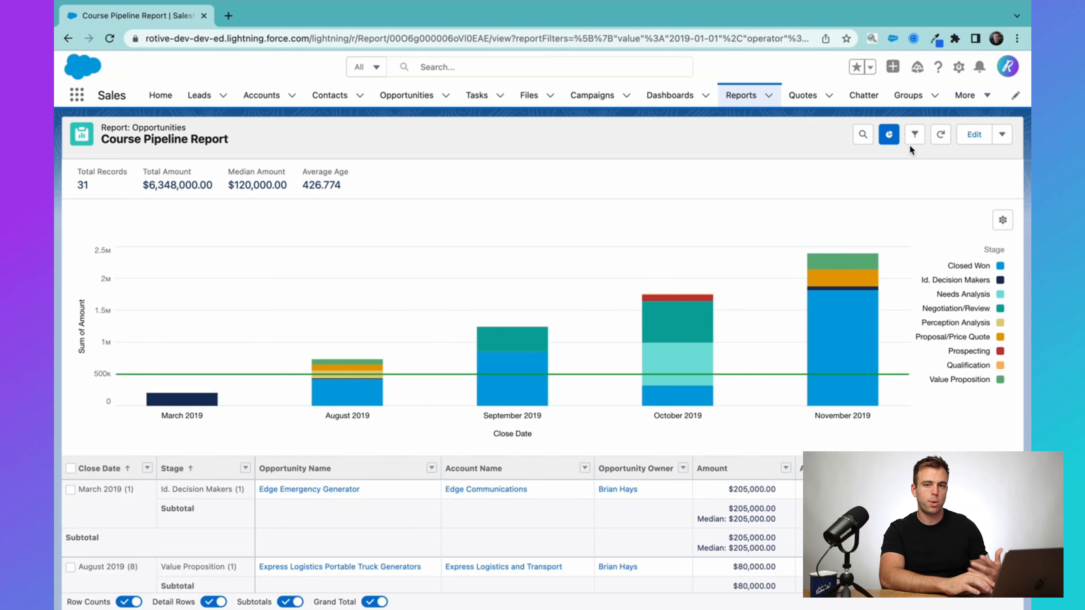
# Hide the detail rows, grand total and subtotals in the Course Pipeline Report.
pyautogui.scroll(-1, 427, 337)
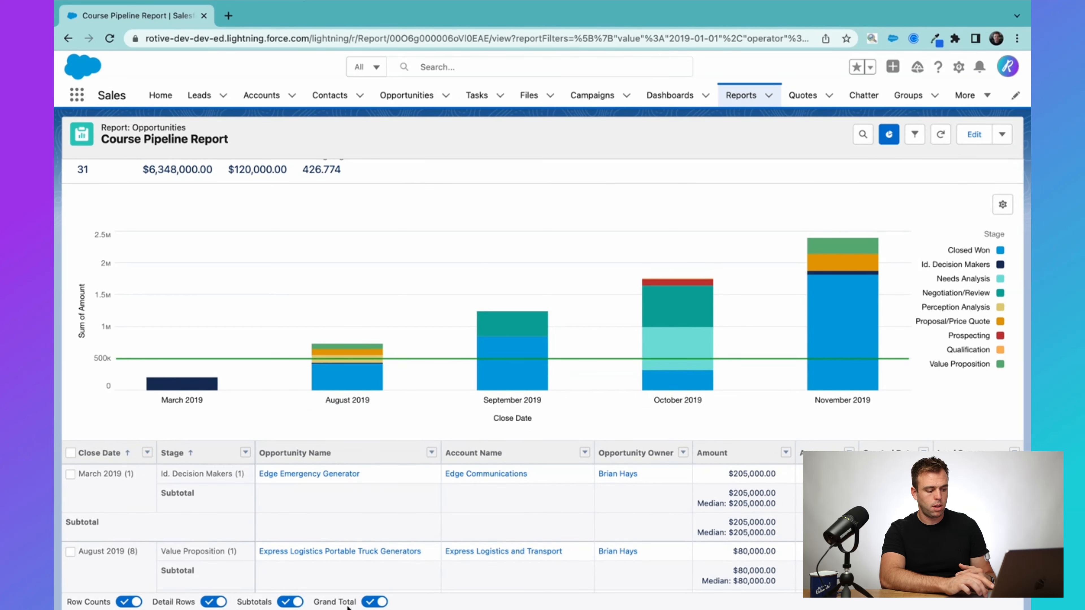
pyautogui.click(222, 603)
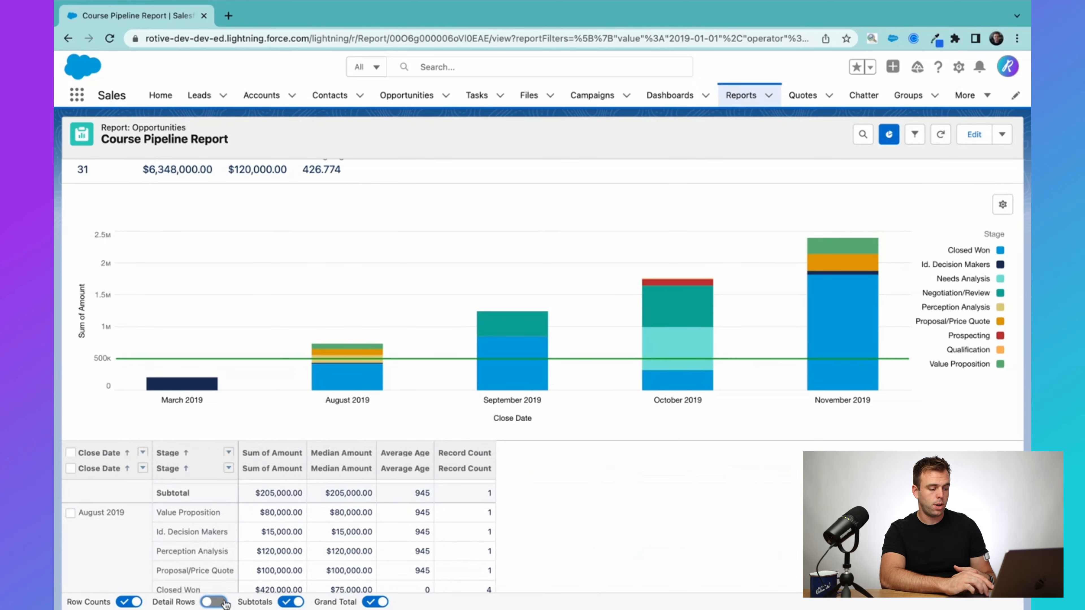
pyautogui.scroll(-2, 259, 588)
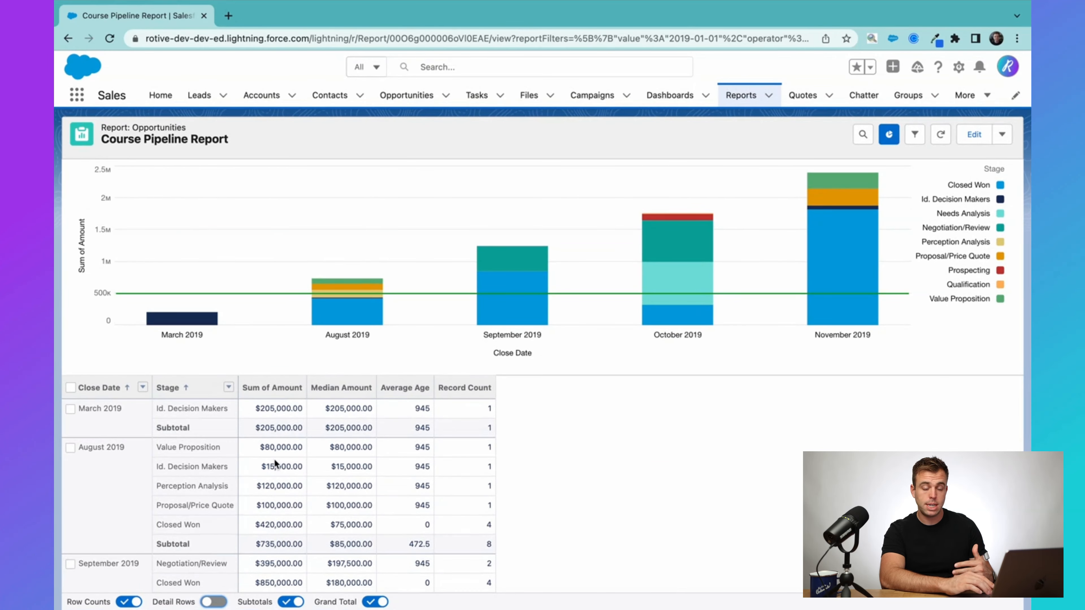
pyautogui.scroll(-1, 308, 472)
pyautogui.click(370, 603)
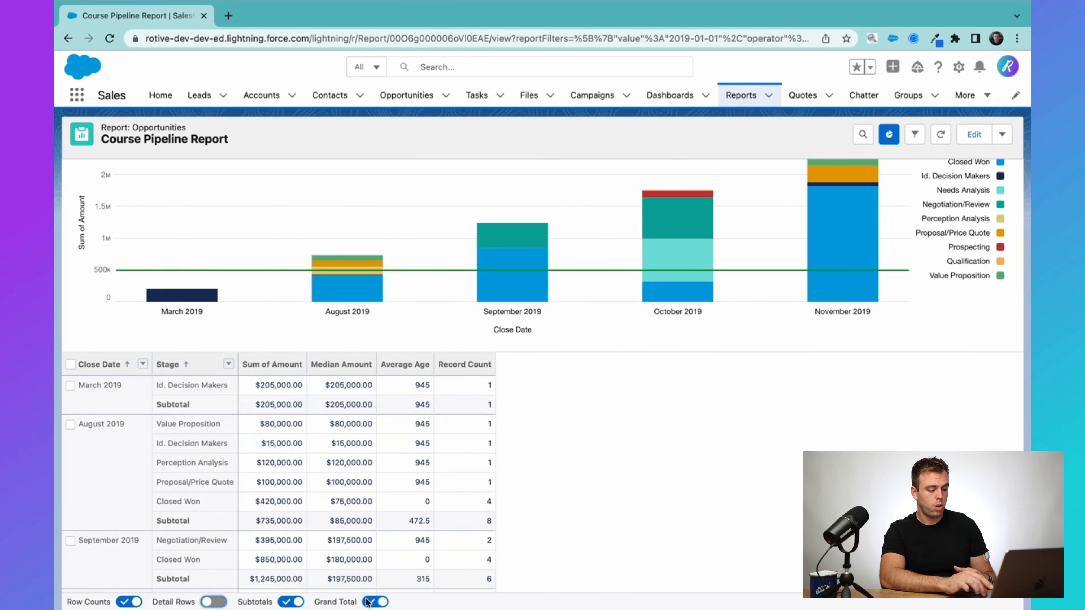
pyautogui.click(299, 603)
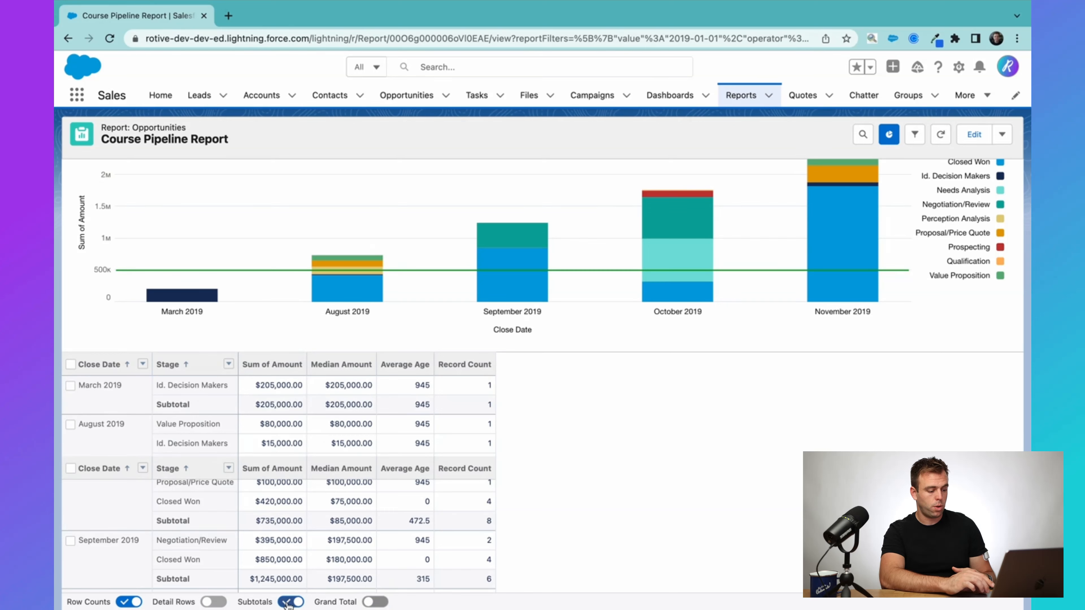
pyautogui.scroll(-3, 347, 482)
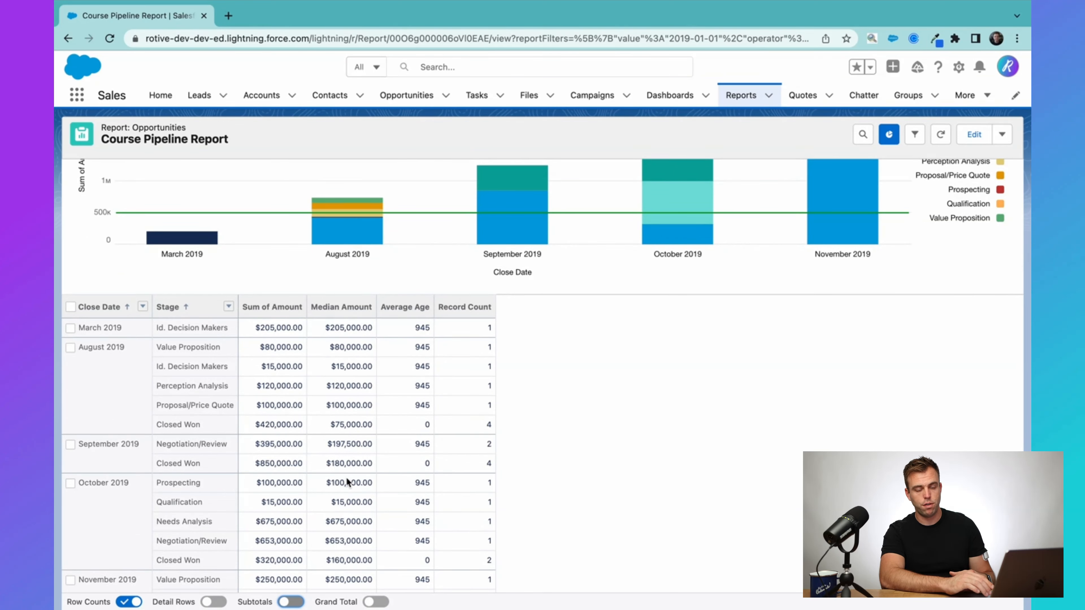
pyautogui.scroll(6, 348, 482)
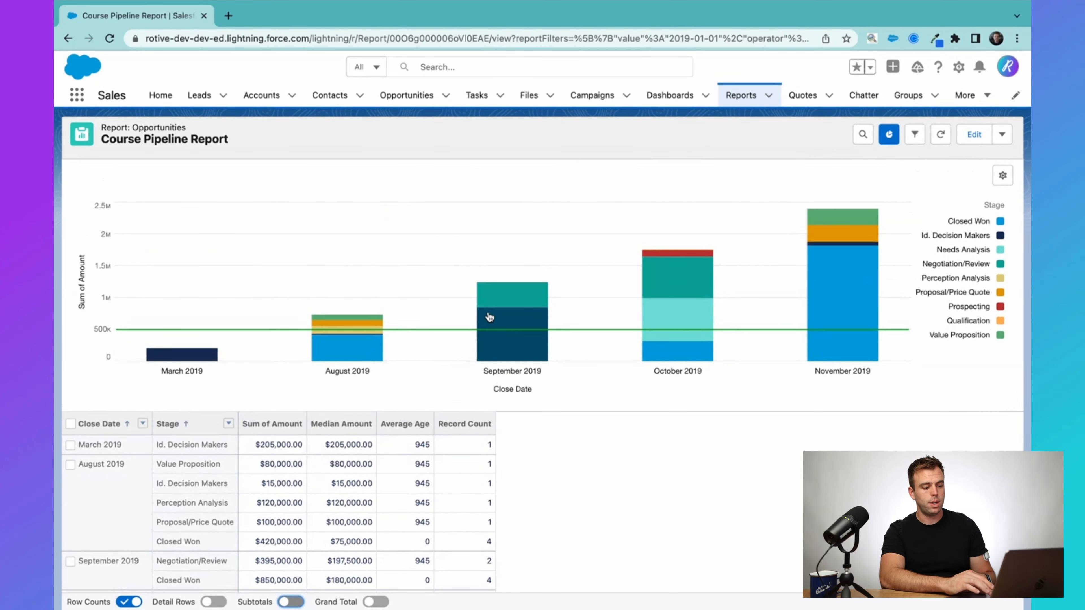
# Filter the report by the Closed Won segment of the September 2019 column and show its detail rows.
pyautogui.moveTo(501, 342)
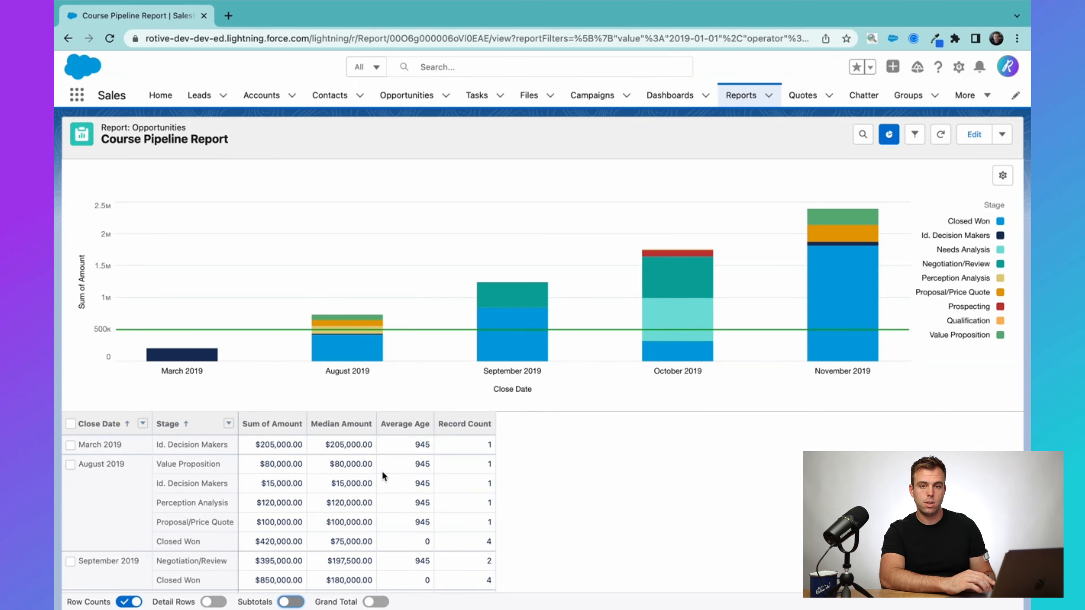
pyautogui.scroll(-3, 382, 471)
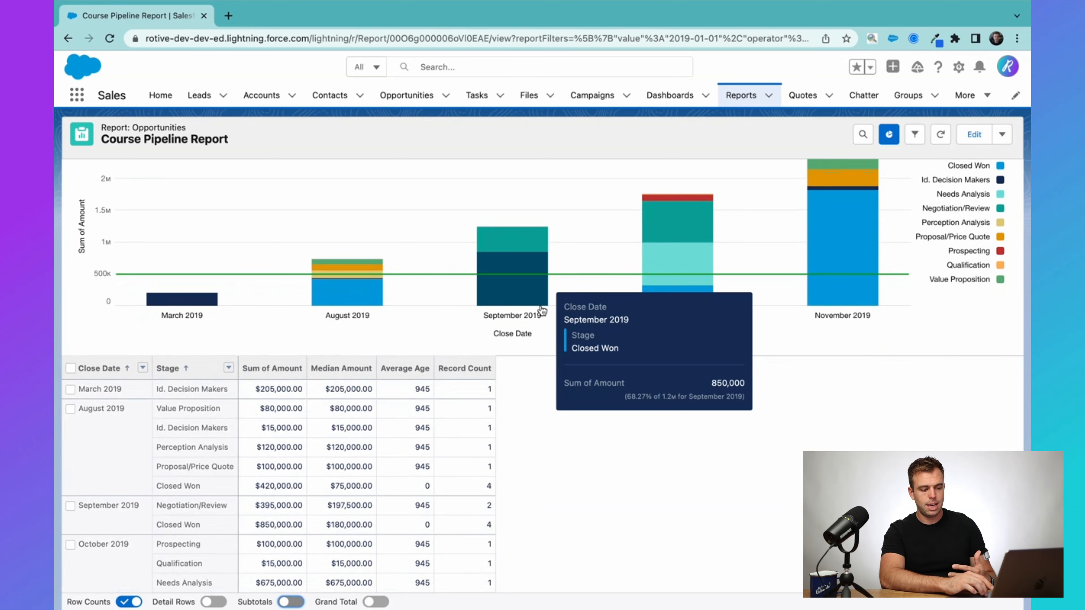
pyautogui.moveTo(528, 291)
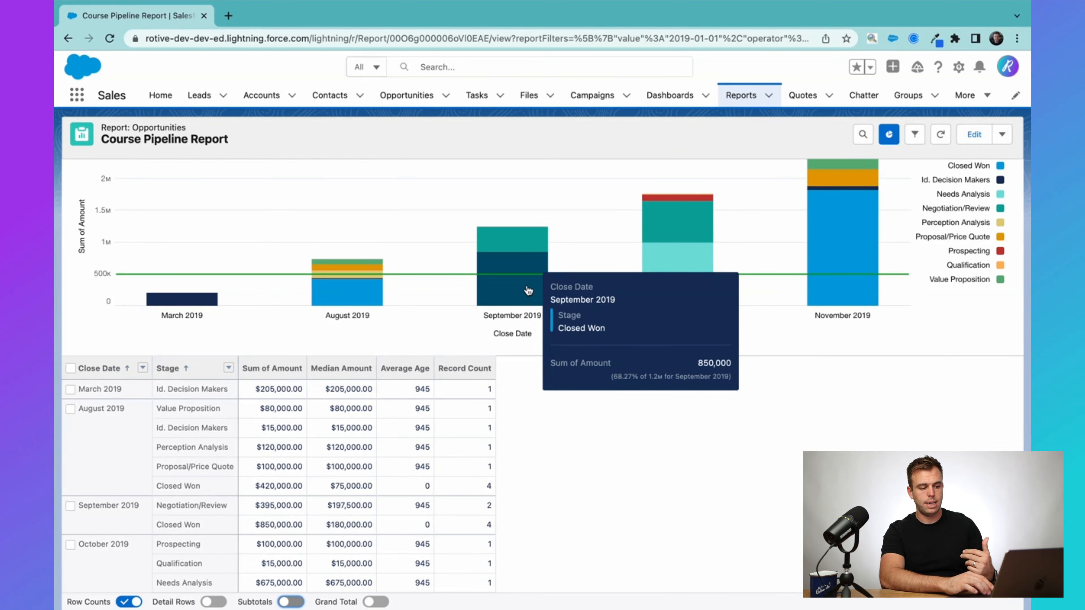
pyautogui.click(503, 290)
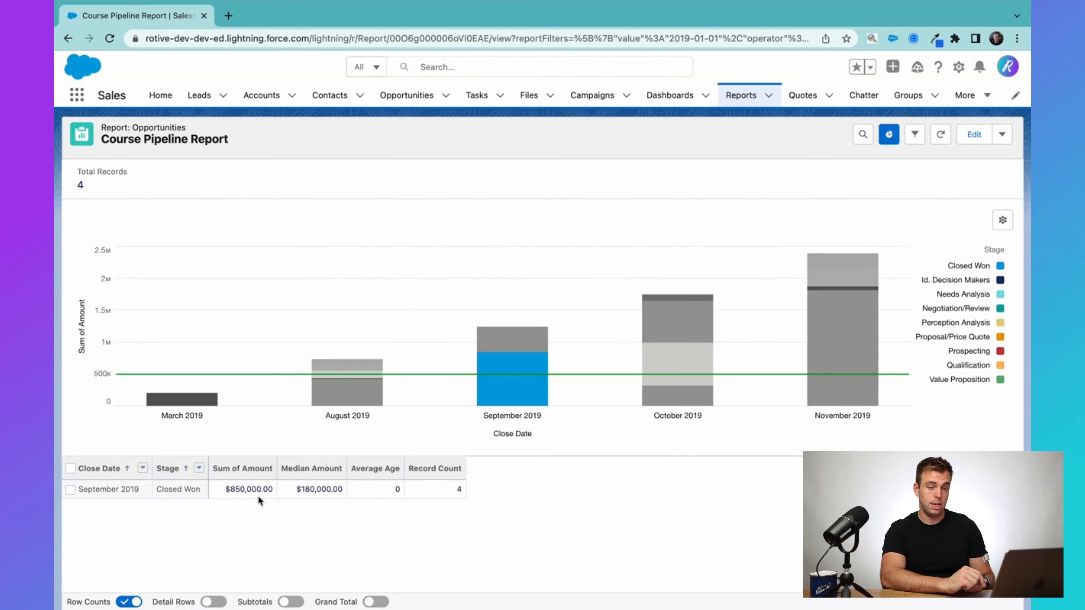
pyautogui.click(213, 602)
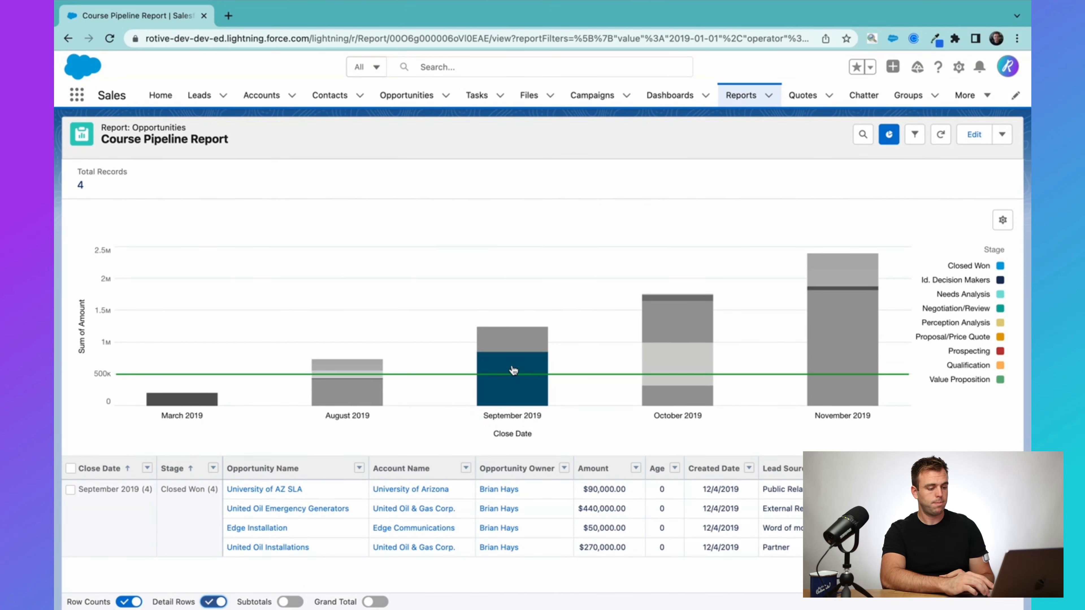
# Clear the September 2019 segment filter, and apply and clear a filter on the October 2019 Negotiation/Review segment.
pyautogui.click(511, 391)
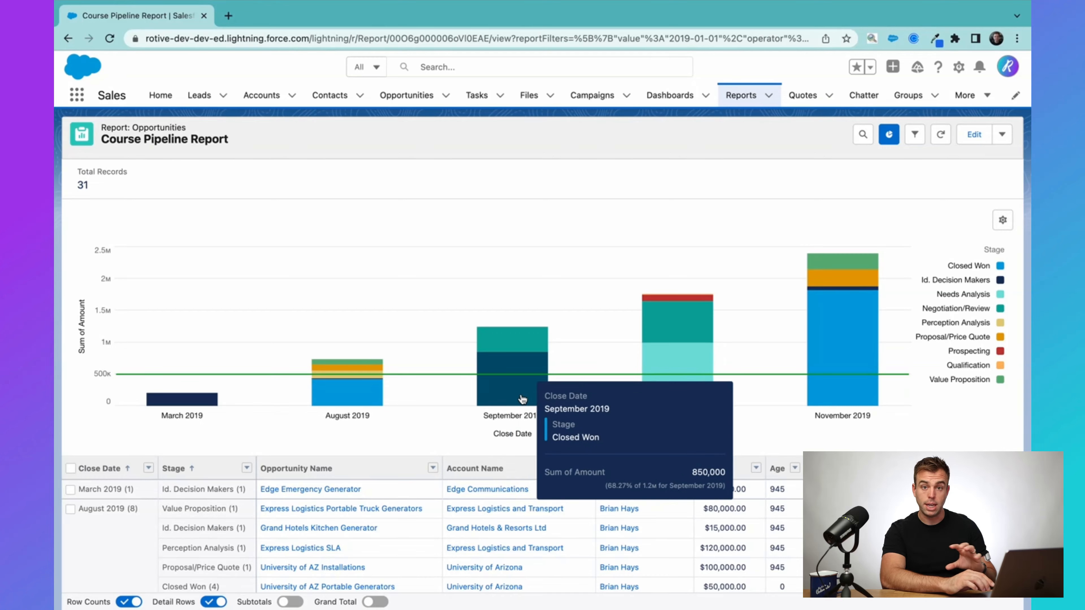
pyautogui.scroll(-10, 542, 414)
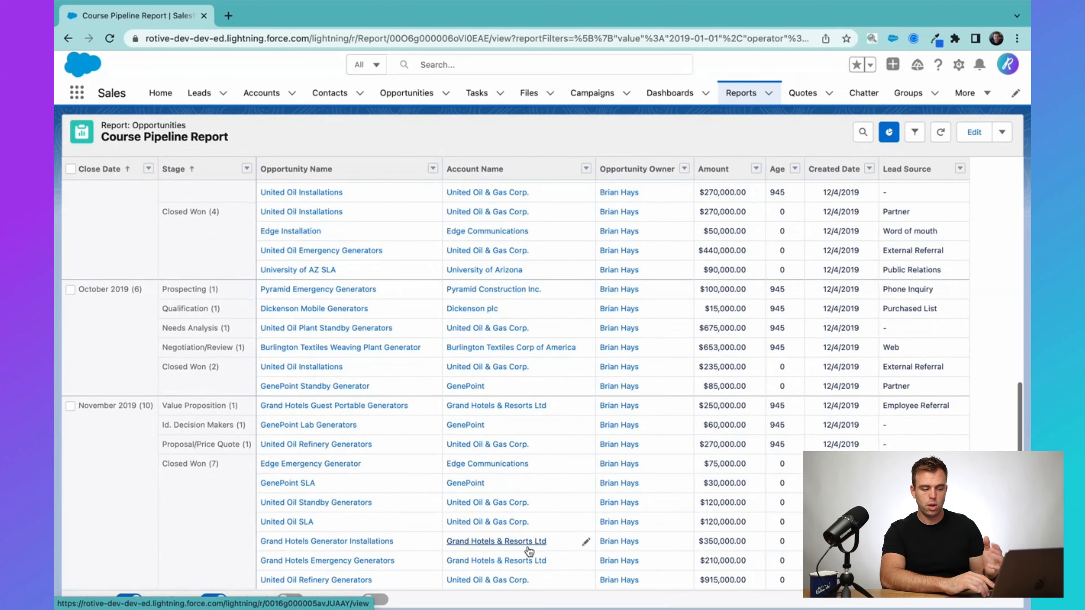
pyautogui.scroll(10, 540, 425)
pyautogui.click(679, 326)
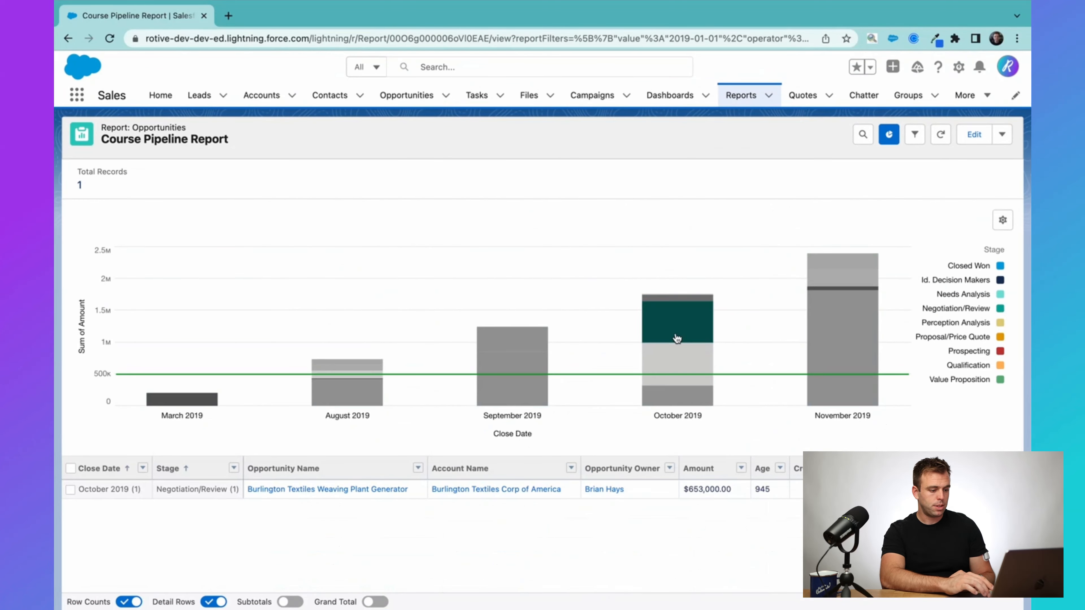
pyautogui.click(686, 326)
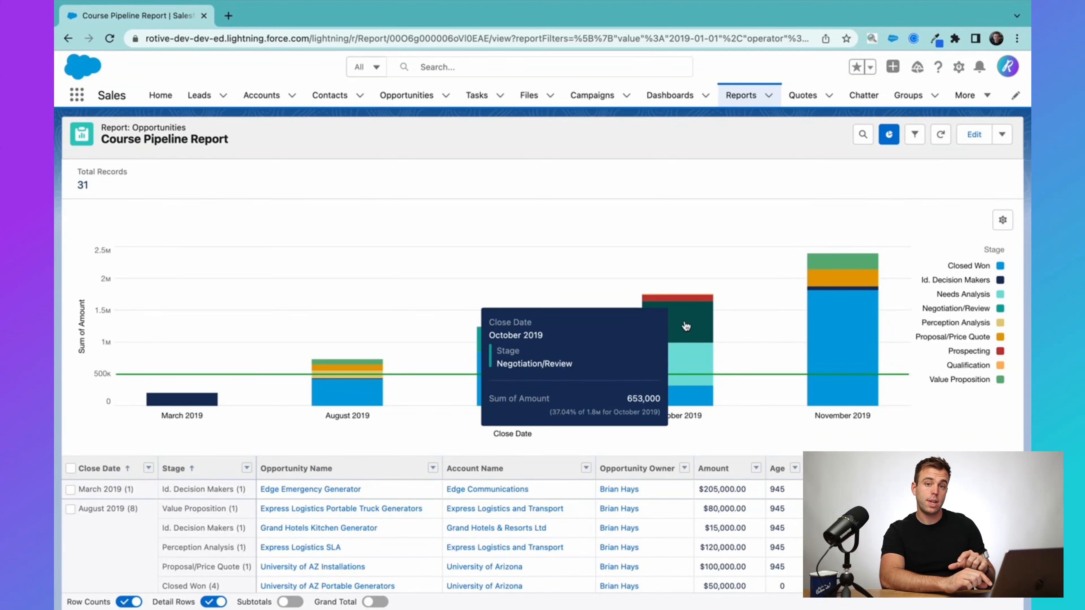
pyautogui.scroll(-1, 779, 469)
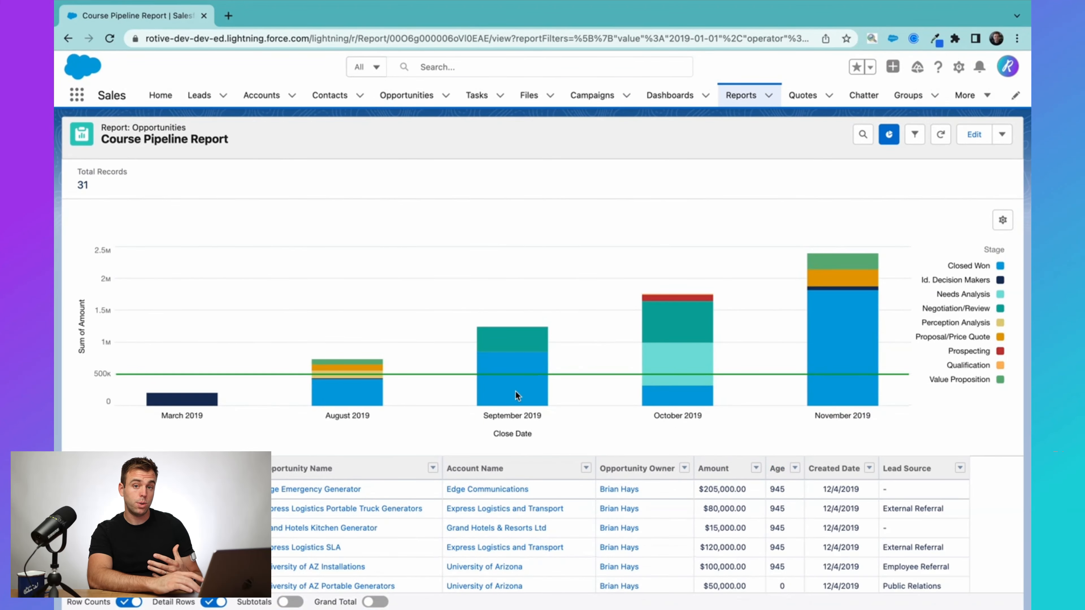
# Change the report chart's display type to Donut and close the chart properties.
pyautogui.click(1003, 220)
pyautogui.scroll(-3, 940, 411)
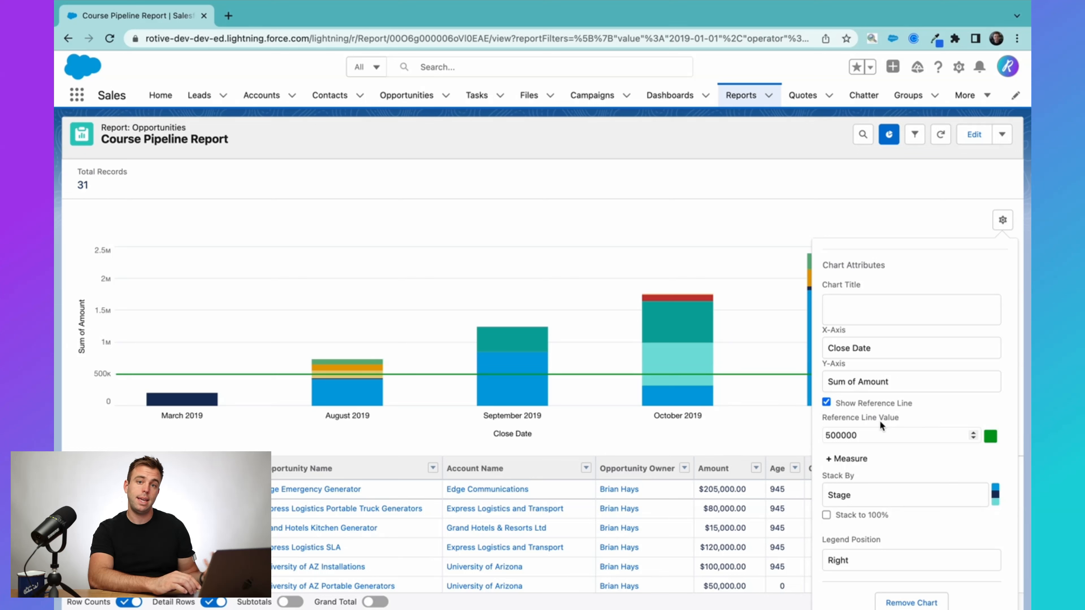
pyautogui.click(876, 435)
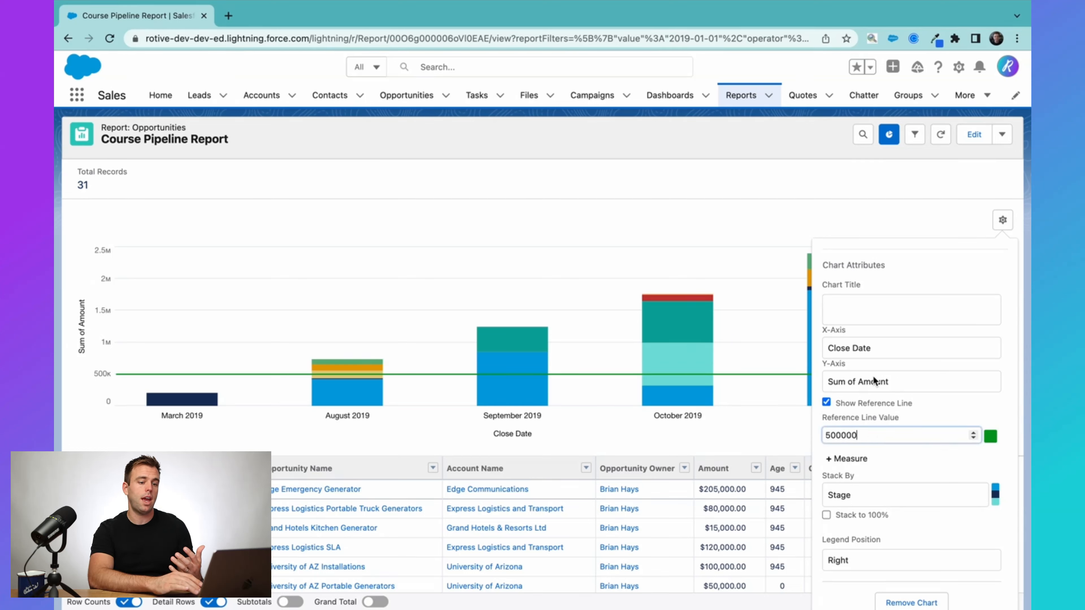
pyautogui.scroll(3, 926, 324)
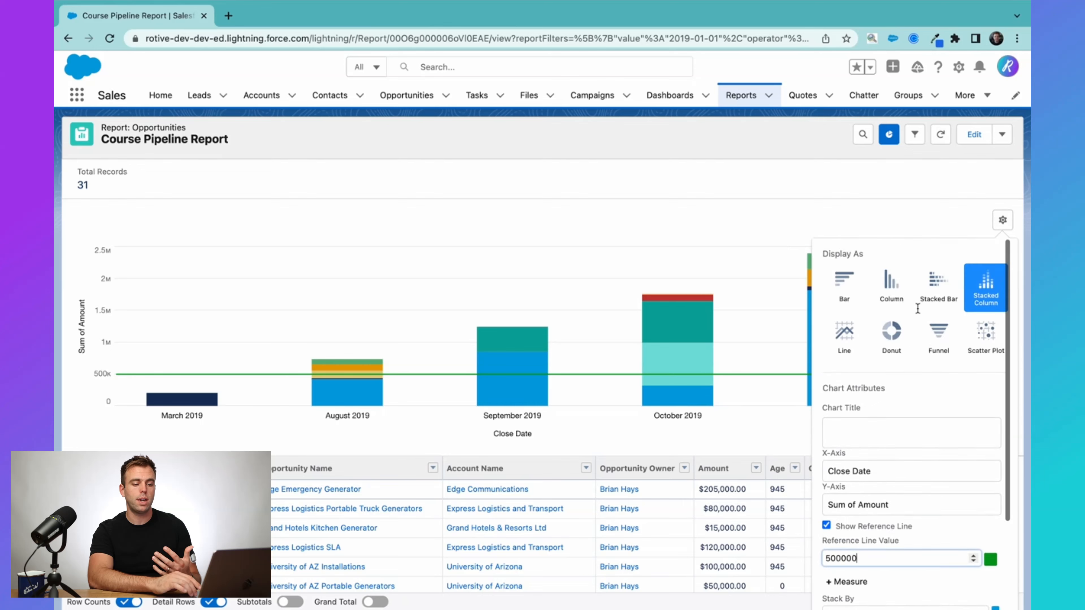
pyautogui.click(899, 327)
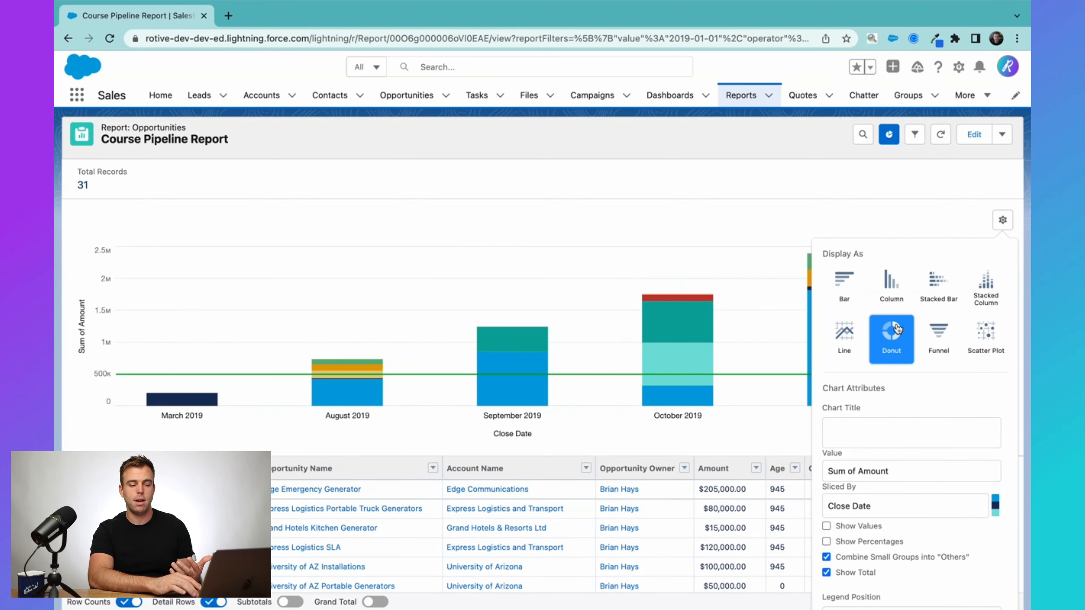
pyautogui.click(1003, 221)
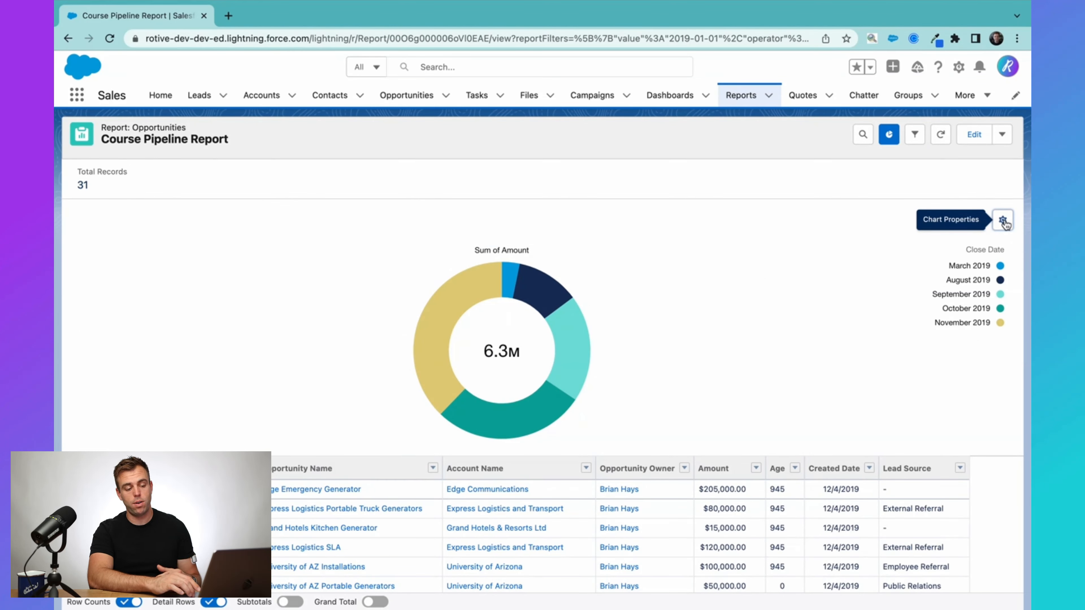
# Show the report's filters and remove all the linked filters.
pyautogui.click(914, 134)
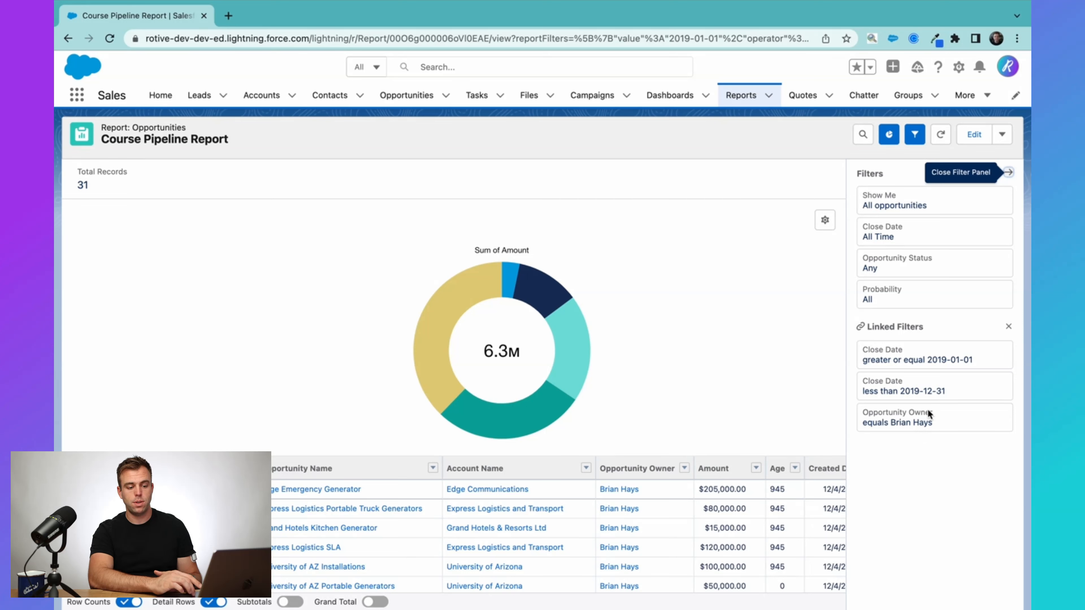
pyautogui.moveTo(935, 327); pyautogui.dragTo(869, 327)
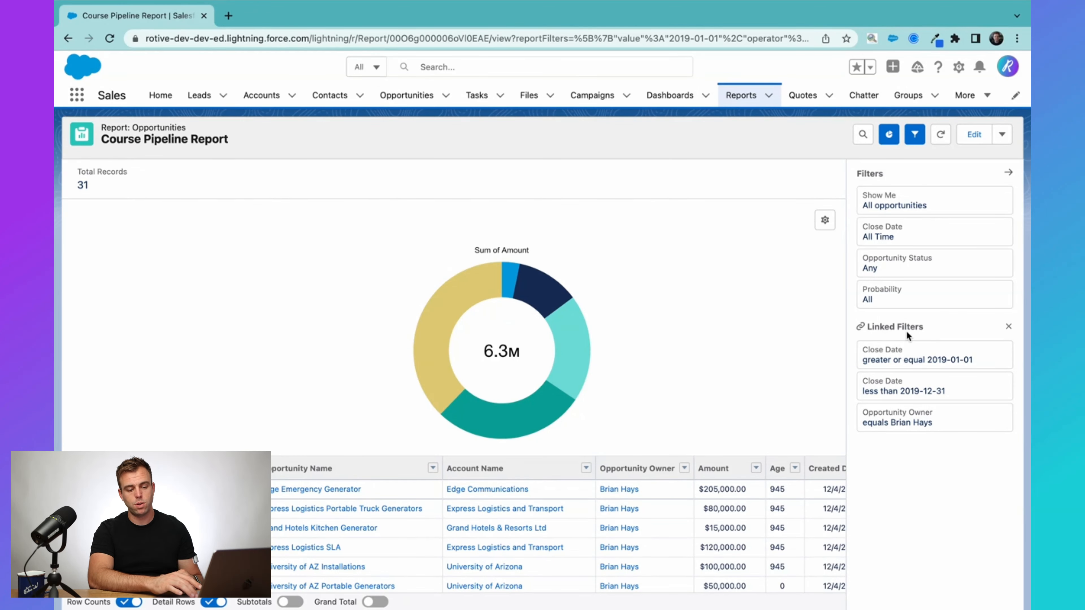
pyautogui.click(1009, 328)
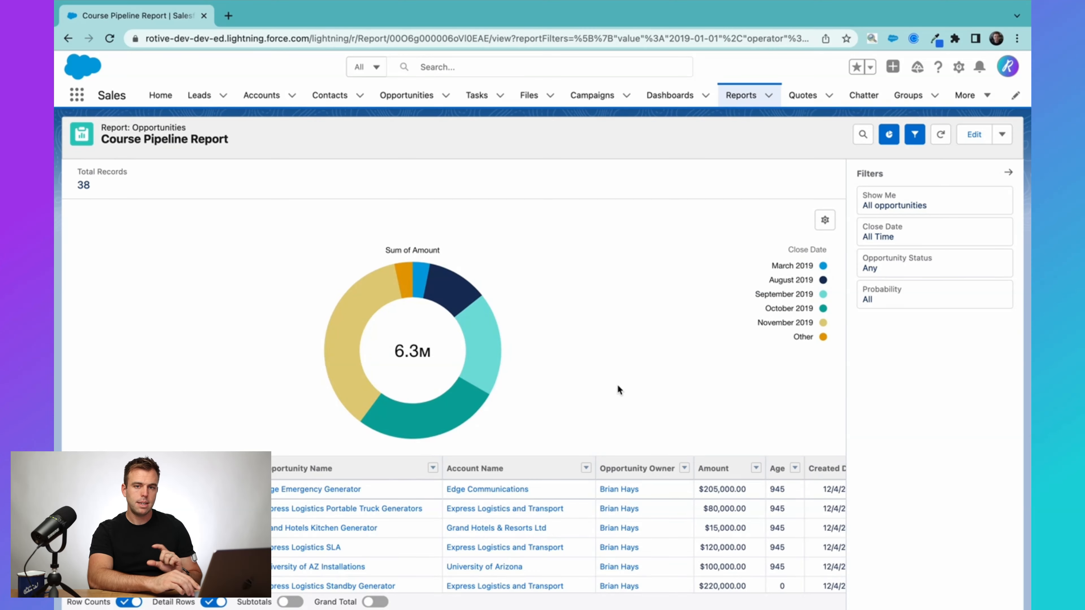
# Filter the report by the October 2019 slice of the donut chart and inspect the resulting chart filters.
pyautogui.scroll(-2, 620, 371)
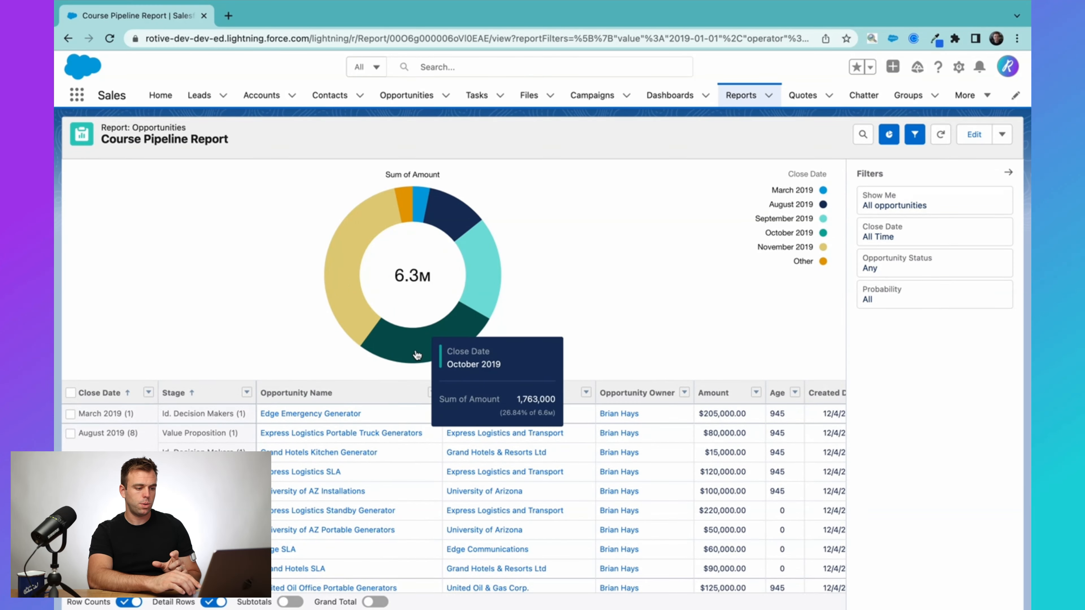
pyautogui.click(417, 355)
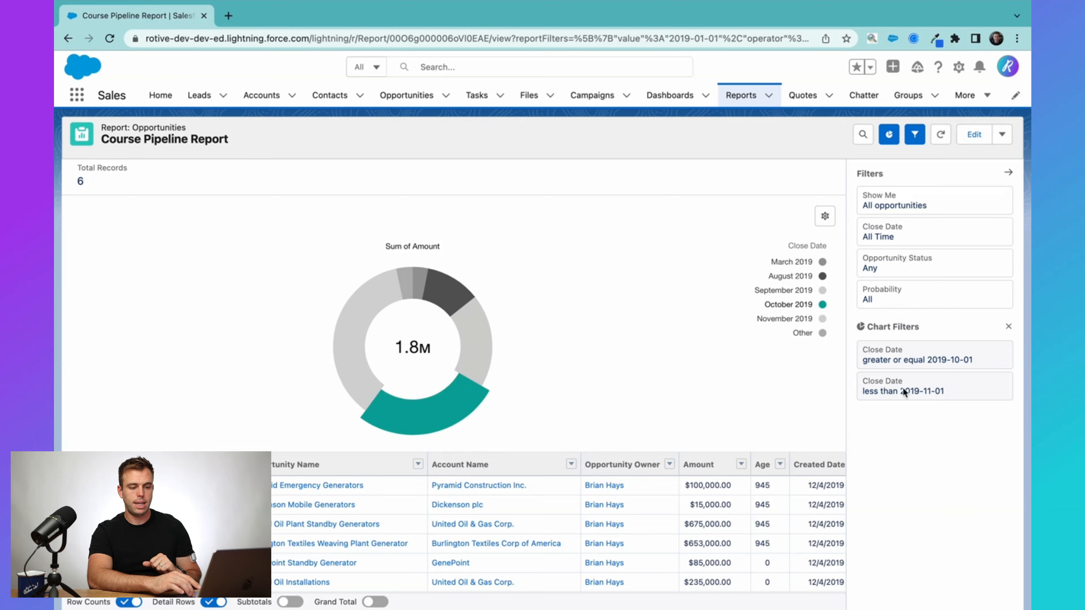
pyautogui.moveTo(919, 328); pyautogui.dragTo(878, 328)
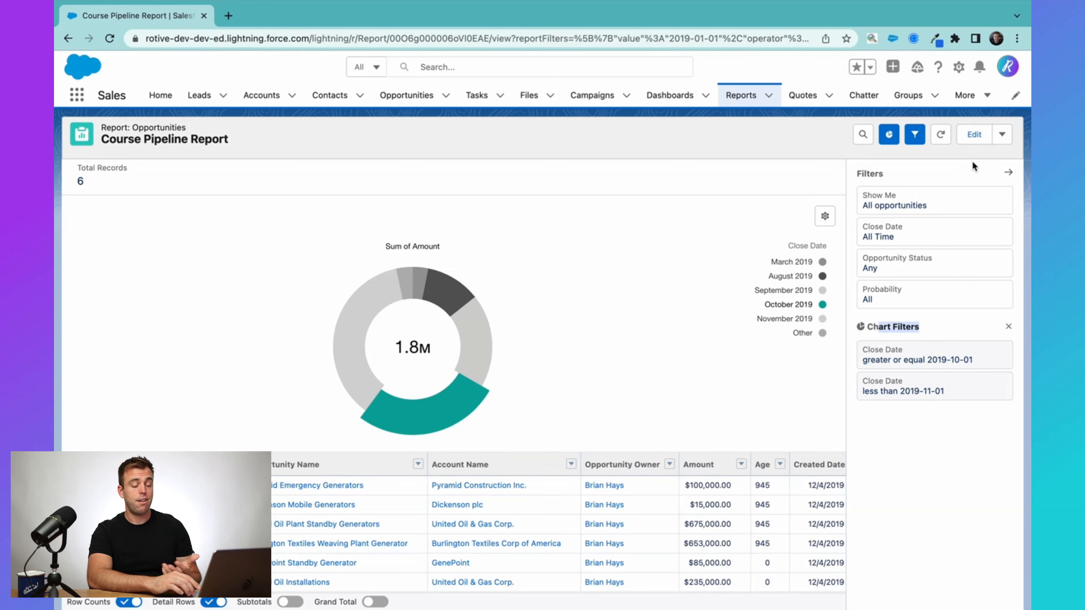
# Open the report for editing, review its filters, and leave the editor discarding the unsaved changes.
pyautogui.click(974, 134)
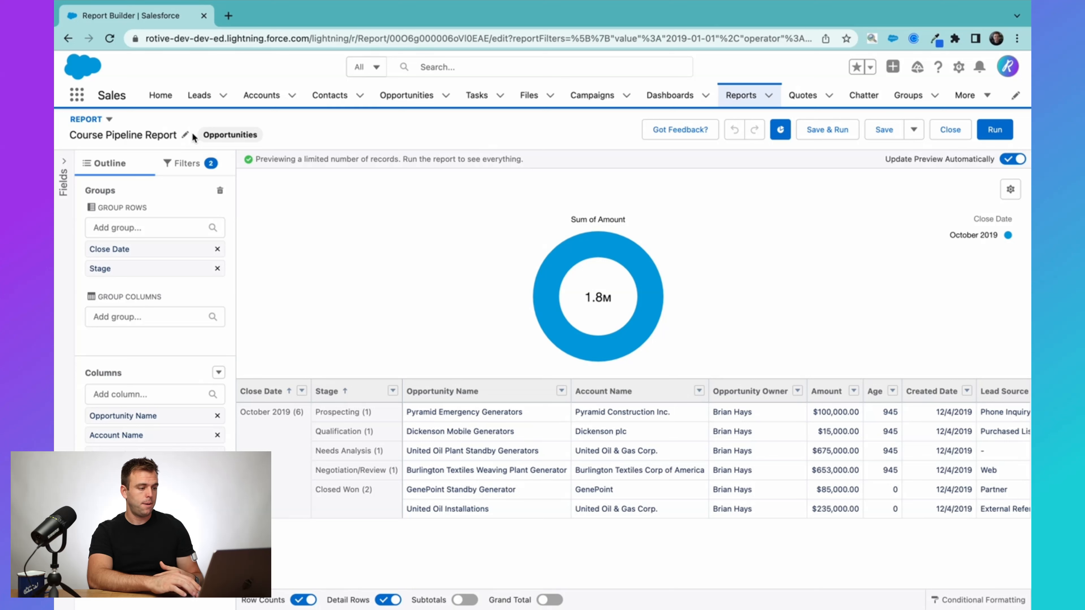
pyautogui.click(182, 164)
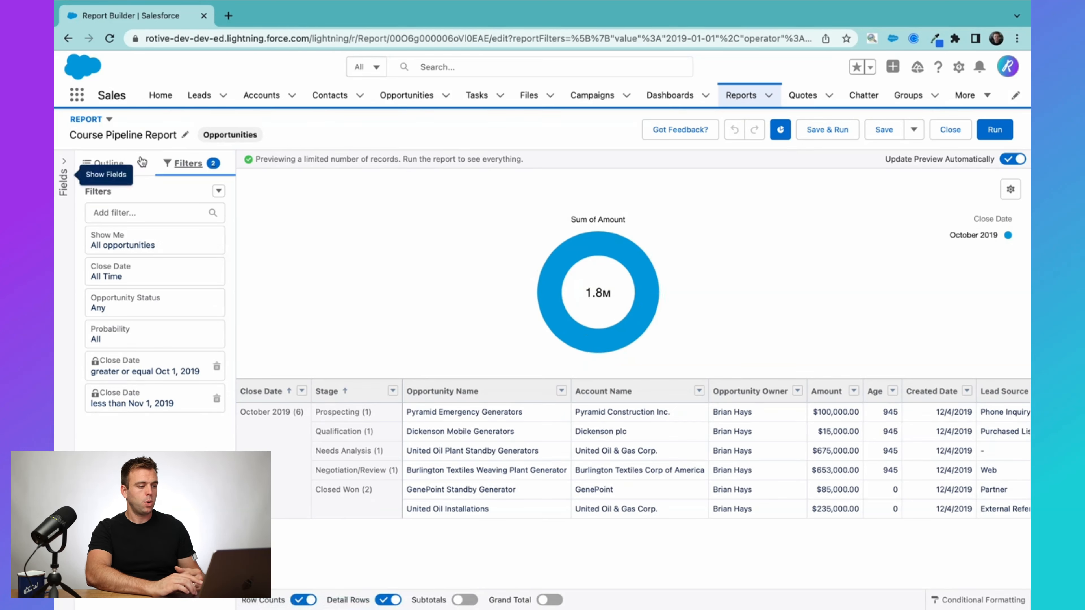
pyautogui.click(68, 39)
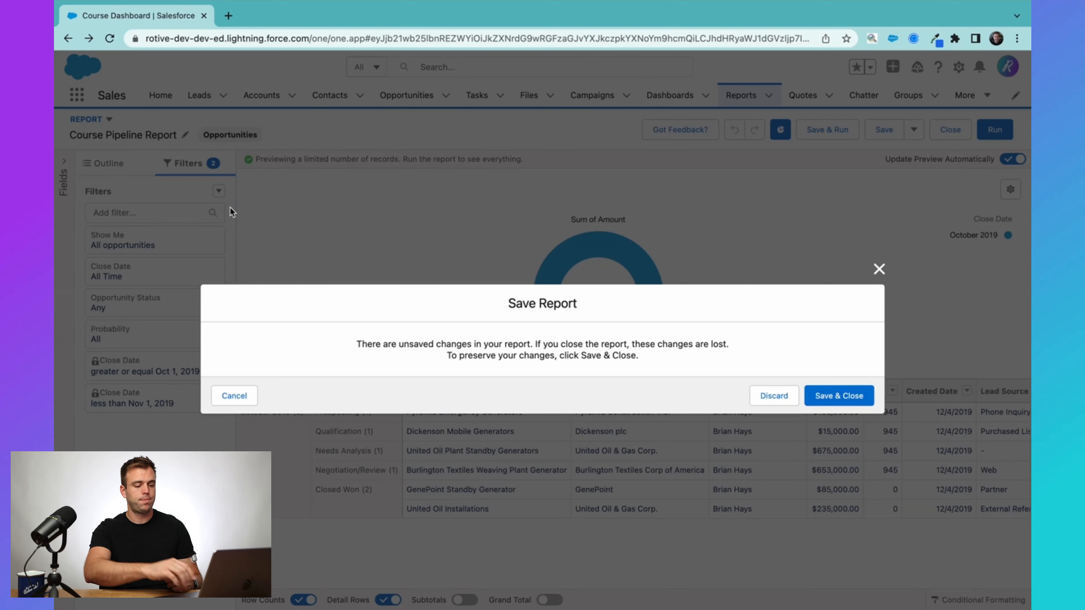
pyautogui.click(771, 391)
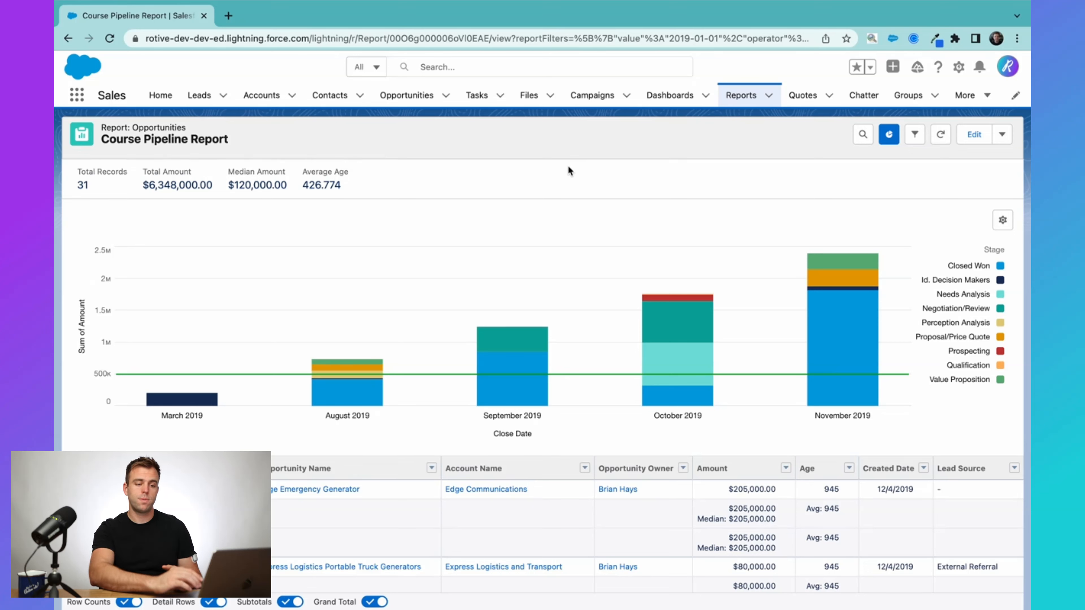
# Open the subscription settings of the Course Pipeline Report.
pyautogui.click(1004, 137)
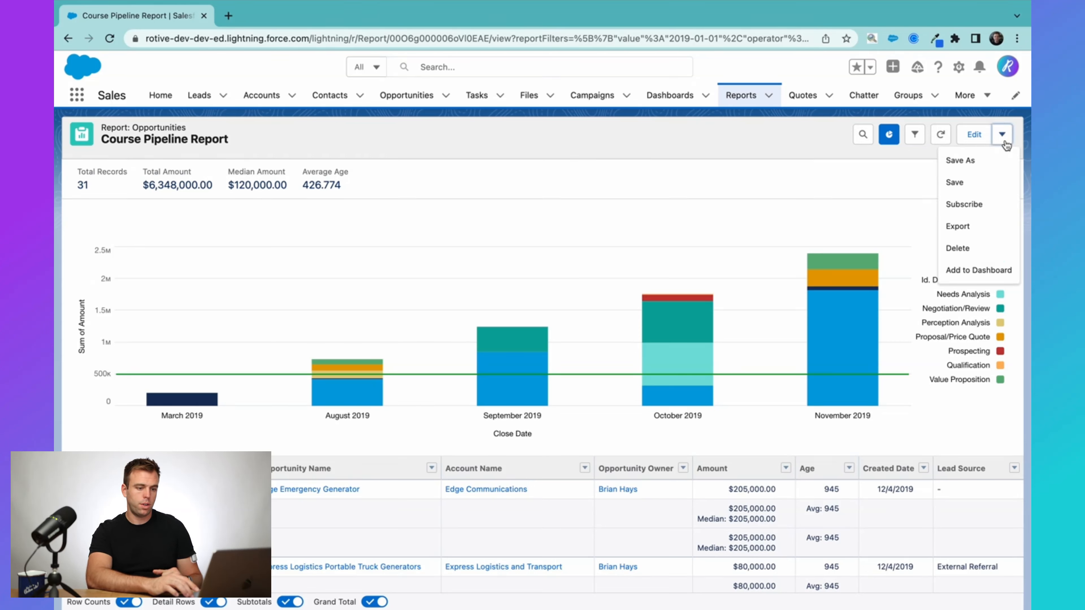
pyautogui.click(979, 203)
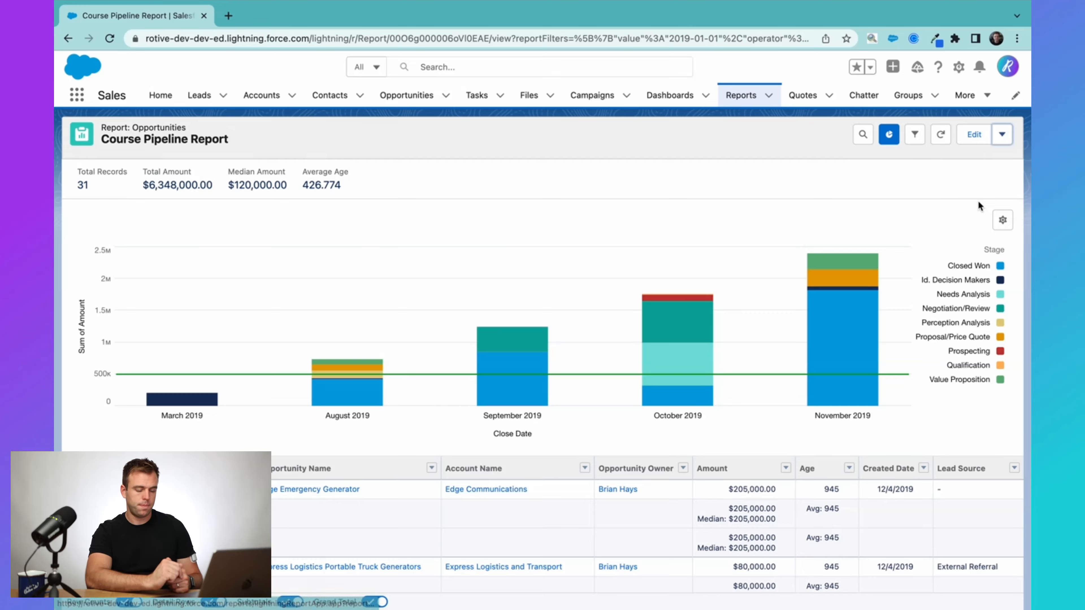
pyautogui.scroll(-1, 531, 375)
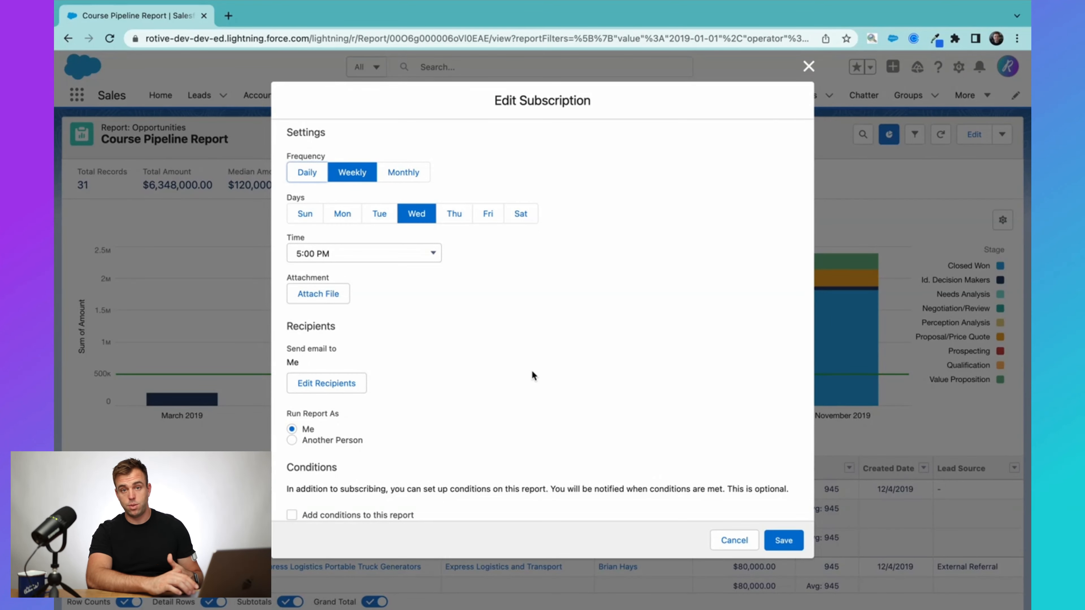
# Examine the subscription's file attachment options with the Details Only export view and its Comma Delimited .csv format, and close them.
pyautogui.scroll(-3, 531, 370)
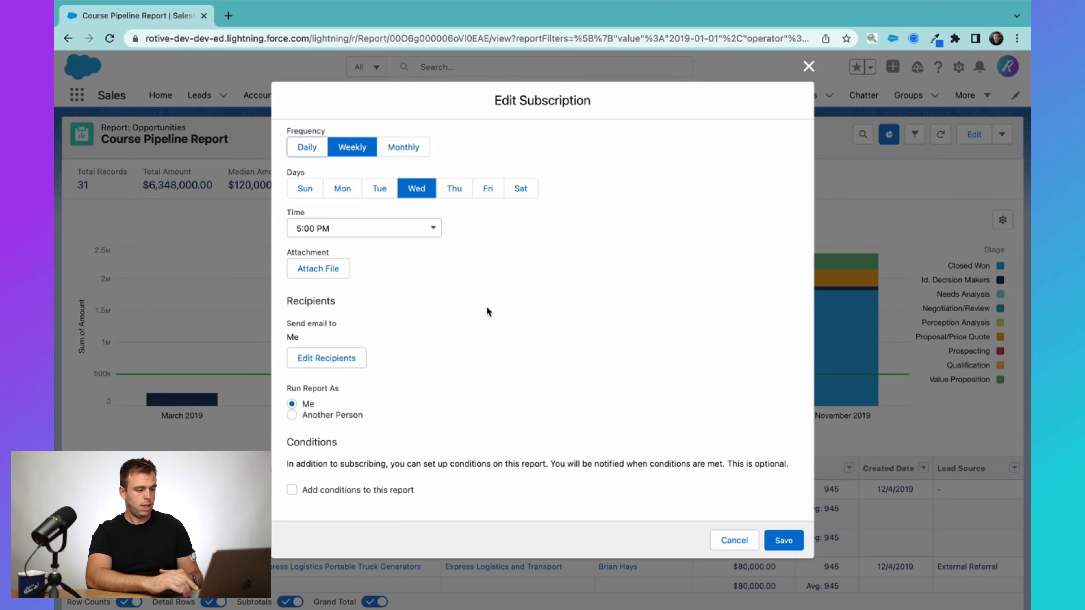
pyautogui.click(320, 271)
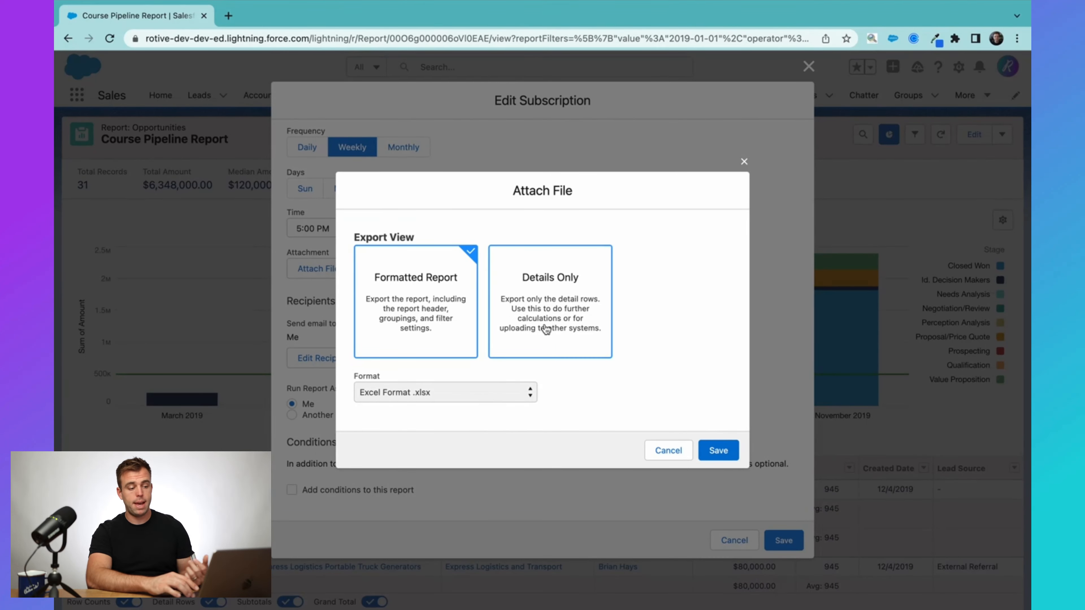
pyautogui.click(553, 316)
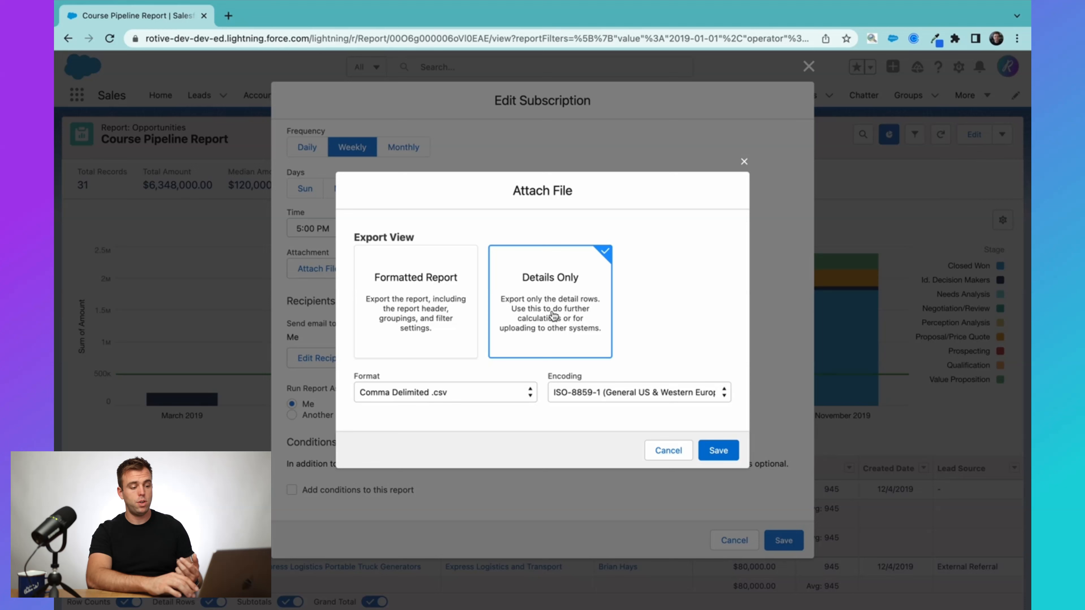
pyautogui.click(486, 400)
pyautogui.click(507, 393)
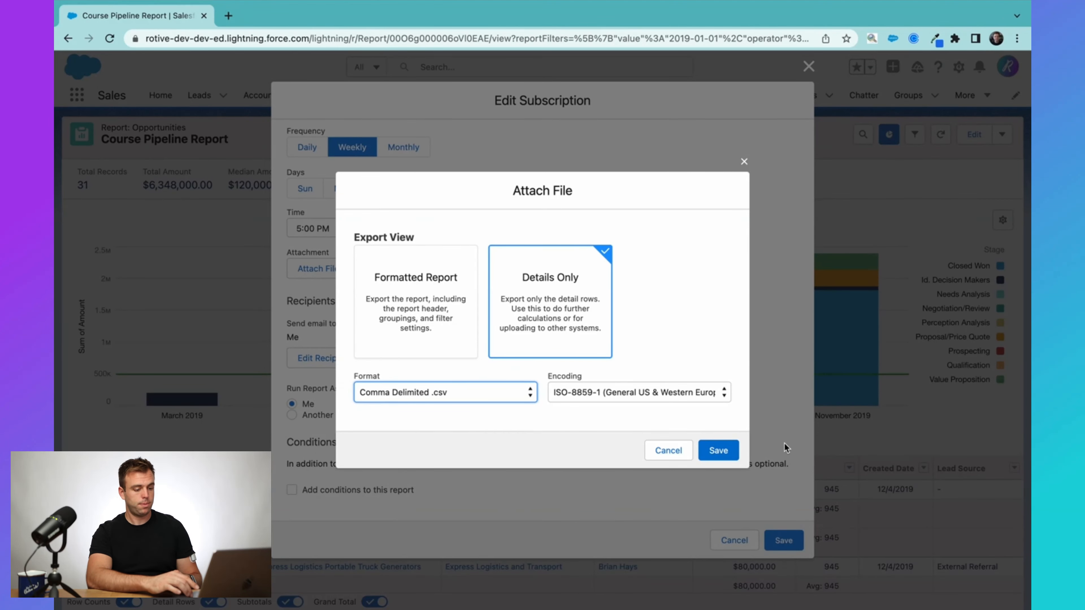
pyautogui.click(719, 450)
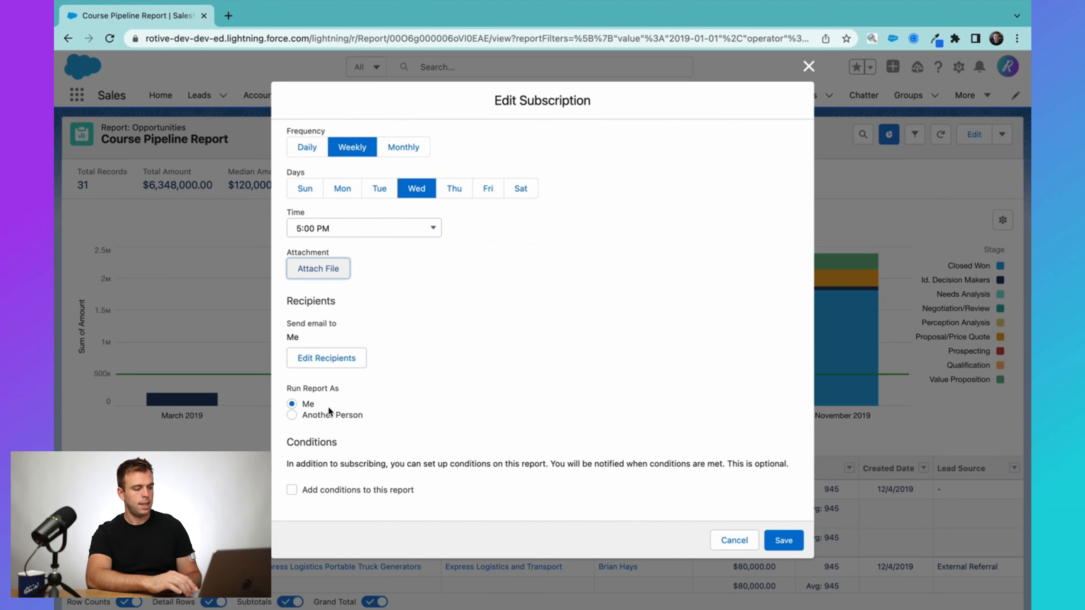
# Review the recipient settings of the report subscription and close them without making changes.
pyautogui.click(331, 366)
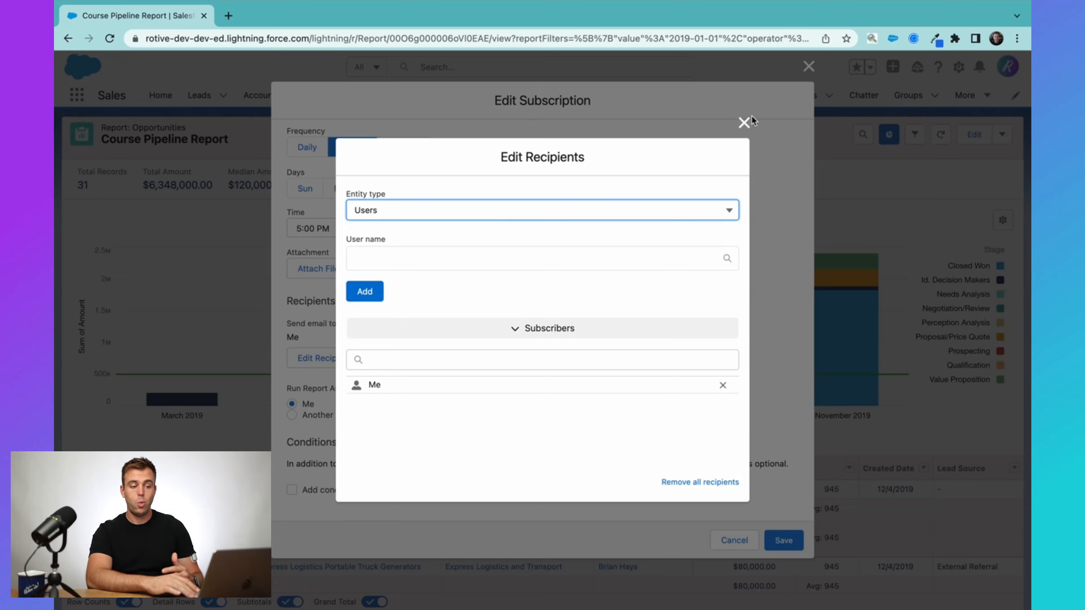
pyautogui.click(744, 122)
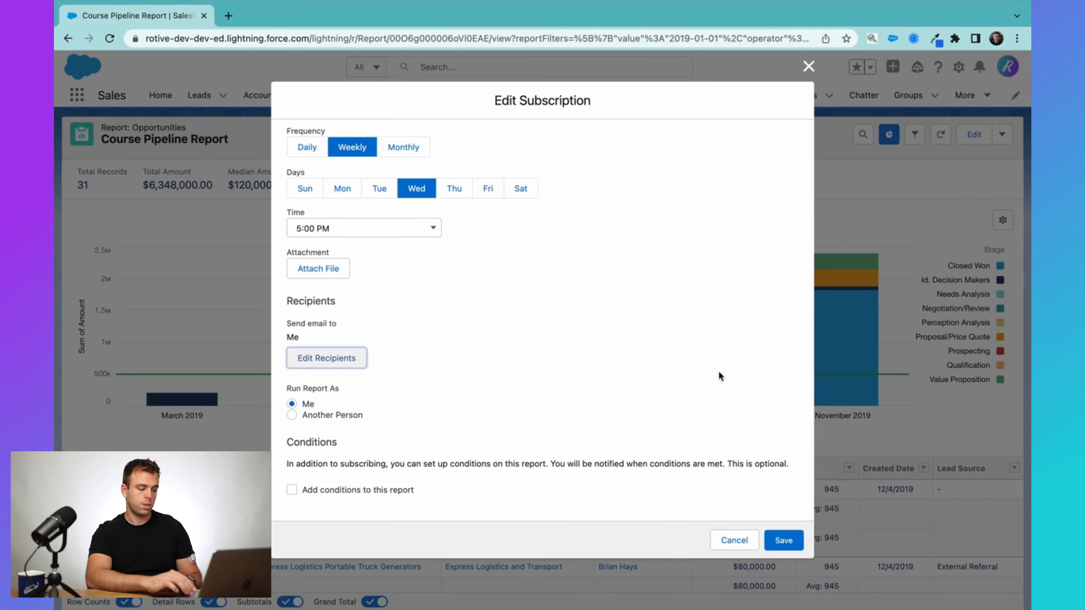
pyautogui.press('Tab')
pyautogui.press('Tab')
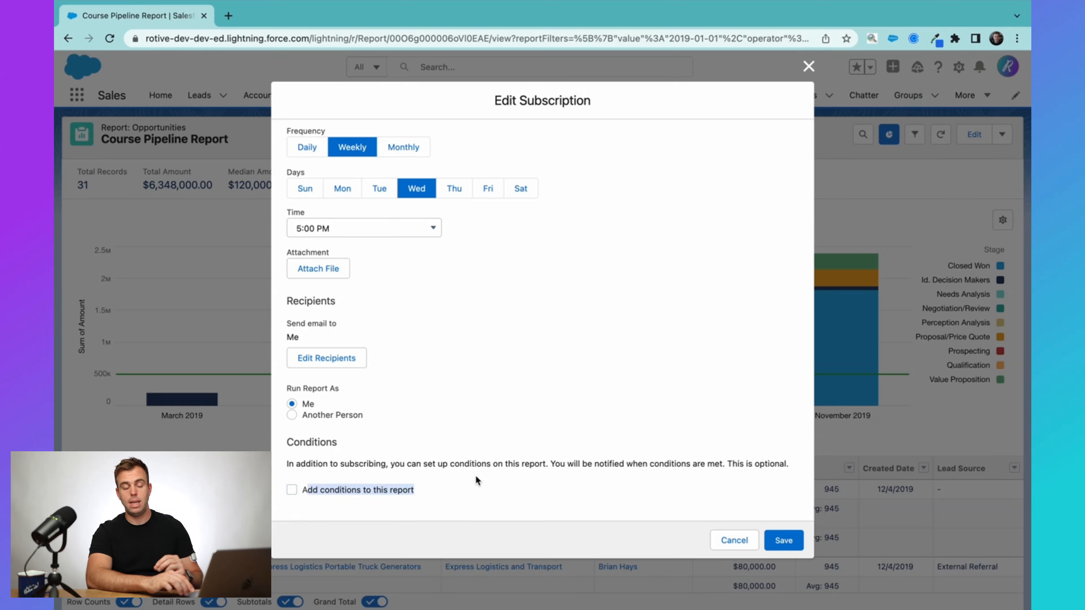
# Enable conditions for the report subscription and set the first condition's aggregate to Sum of Amount.
pyautogui.click(292, 490)
pyautogui.scroll(-3, 430, 496)
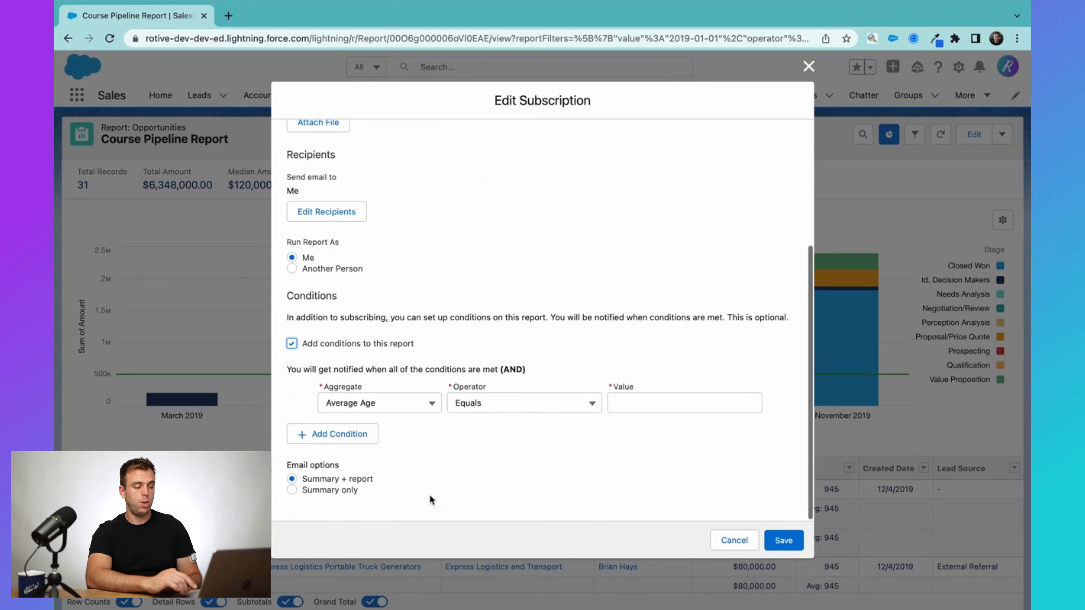
pyautogui.click(424, 409)
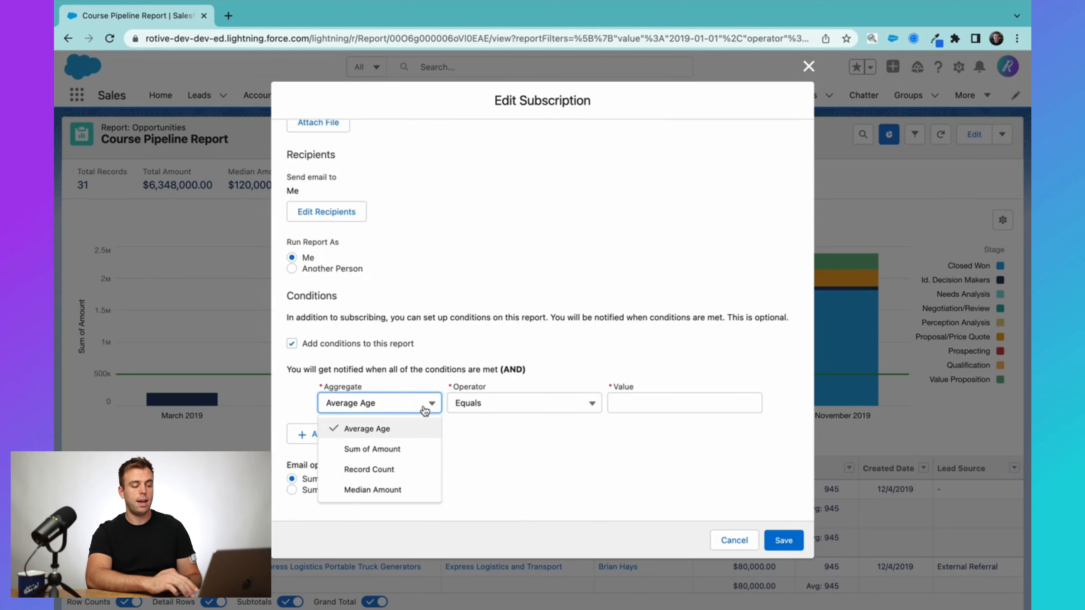
pyautogui.click(418, 451)
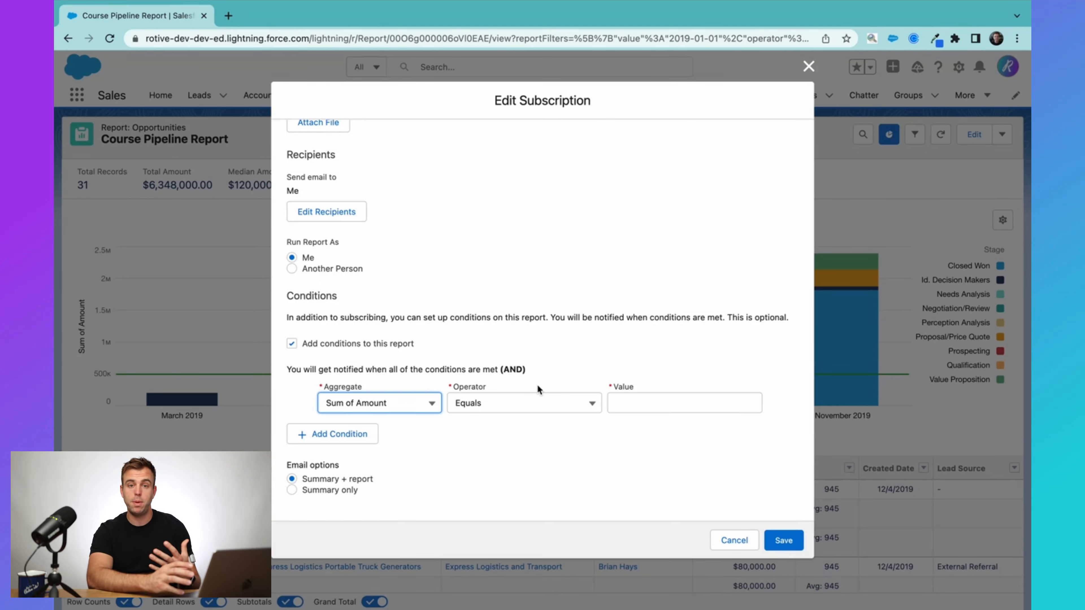
# Set the condition's operator to Less than and its value to 400000.
pyautogui.click(505, 402)
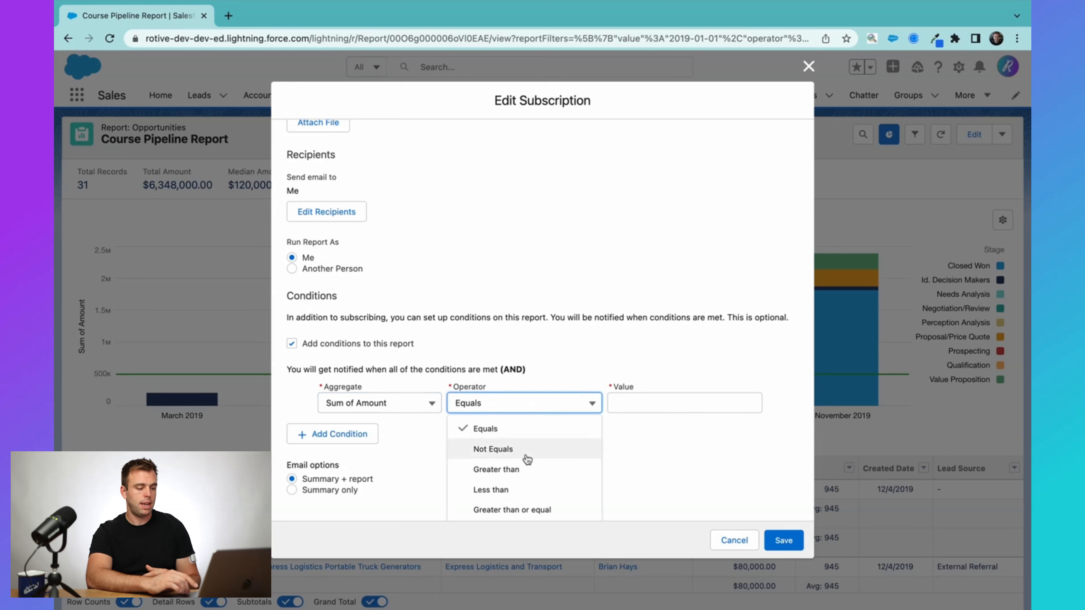
pyautogui.scroll(-1, 527, 459)
pyautogui.click(525, 465)
pyautogui.click(651, 399)
pyautogui.write('5')
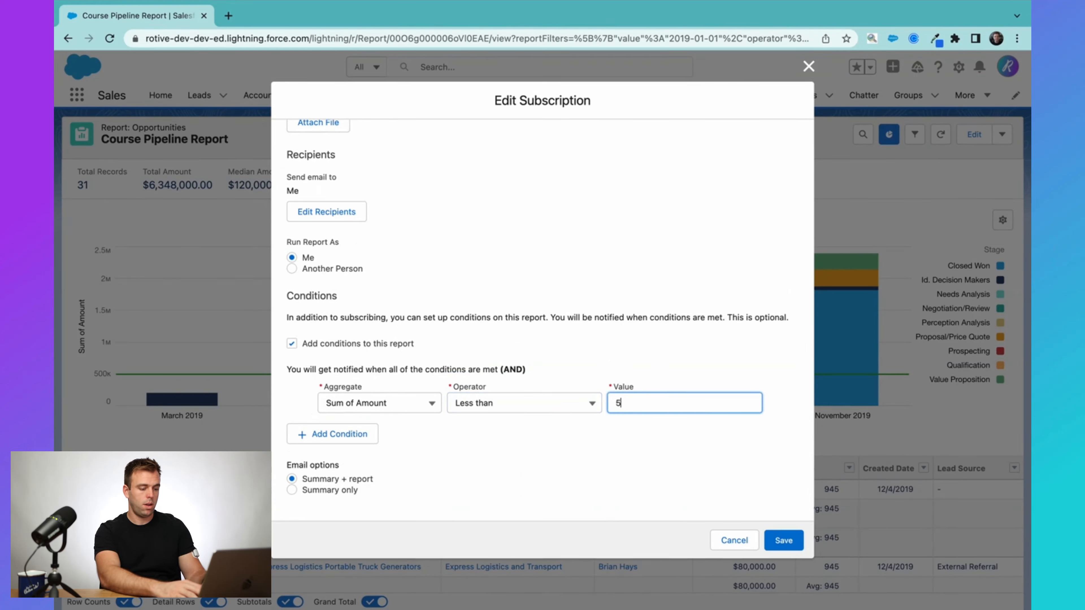
pyautogui.press('BackSpace')
pyautogui.write('400000')
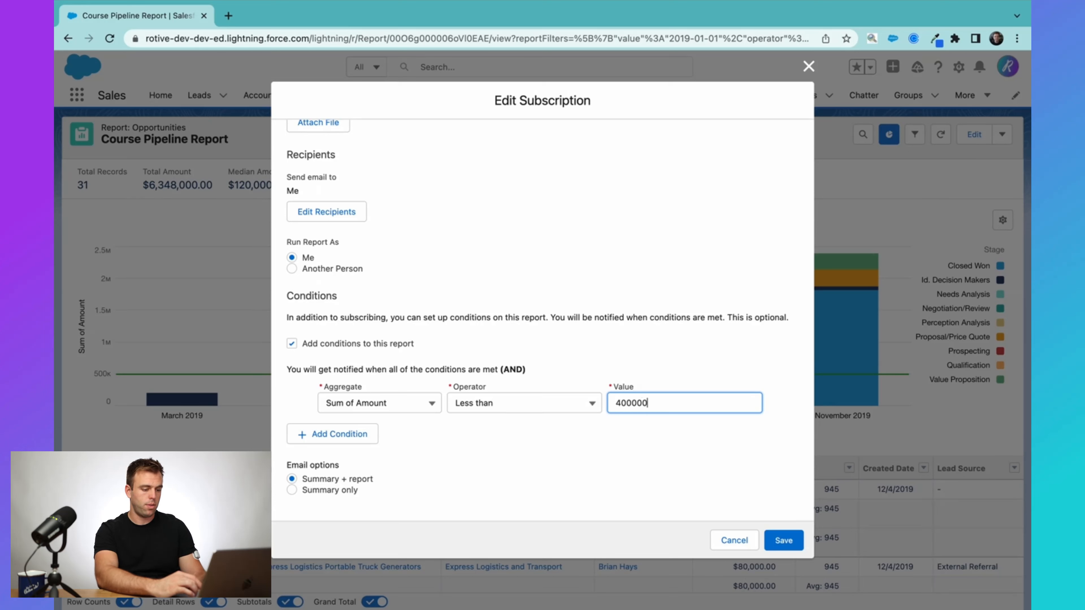
pyautogui.click(652, 455)
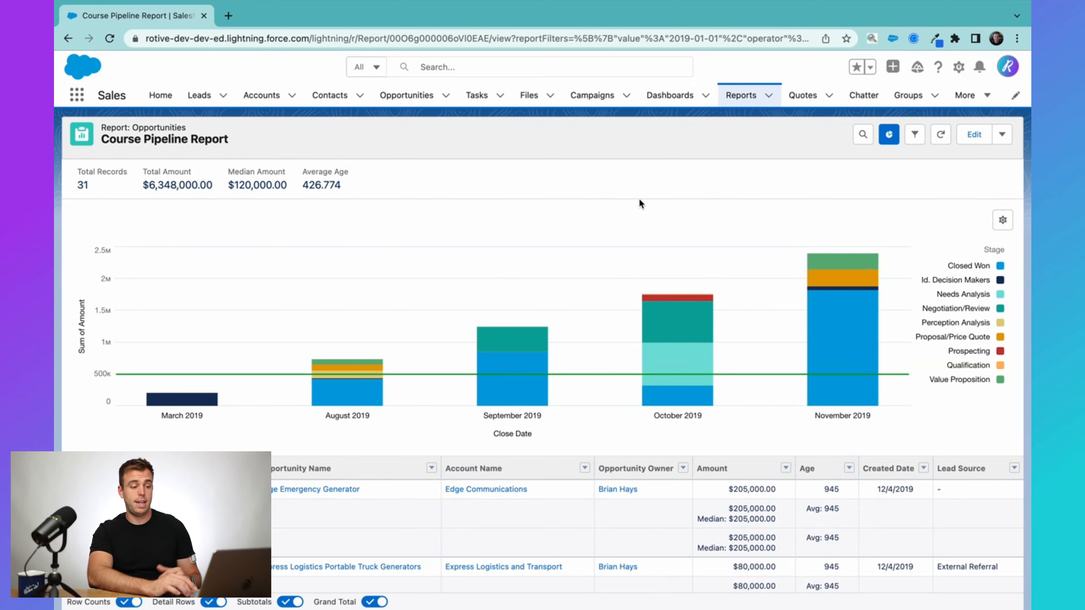
# Open the Course Dashboard from the recent dashboards and bring up its subscription settings.
pyautogui.click(677, 97)
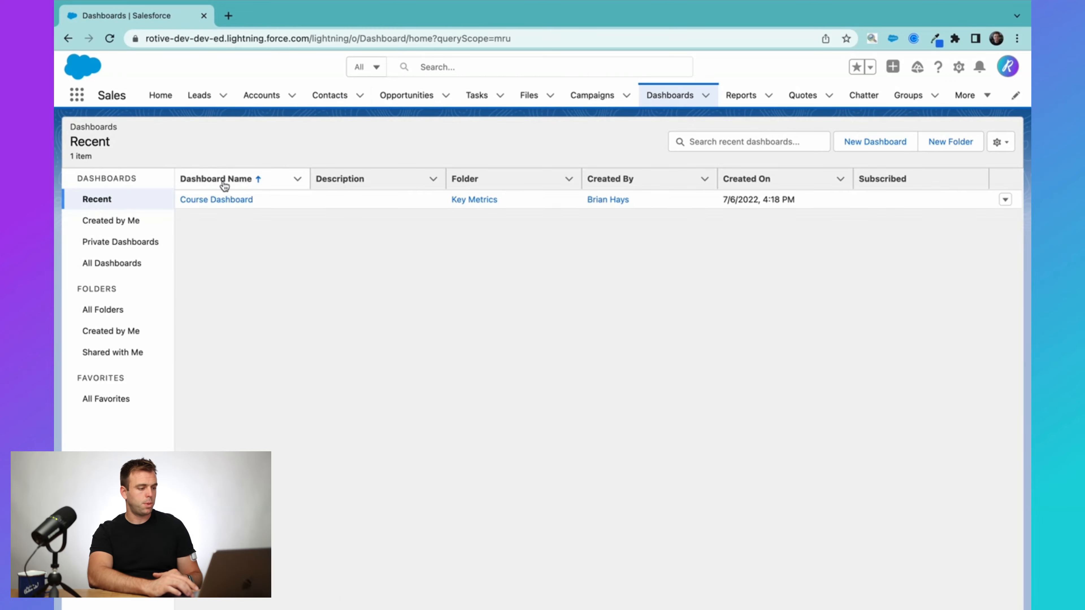
pyautogui.click(238, 202)
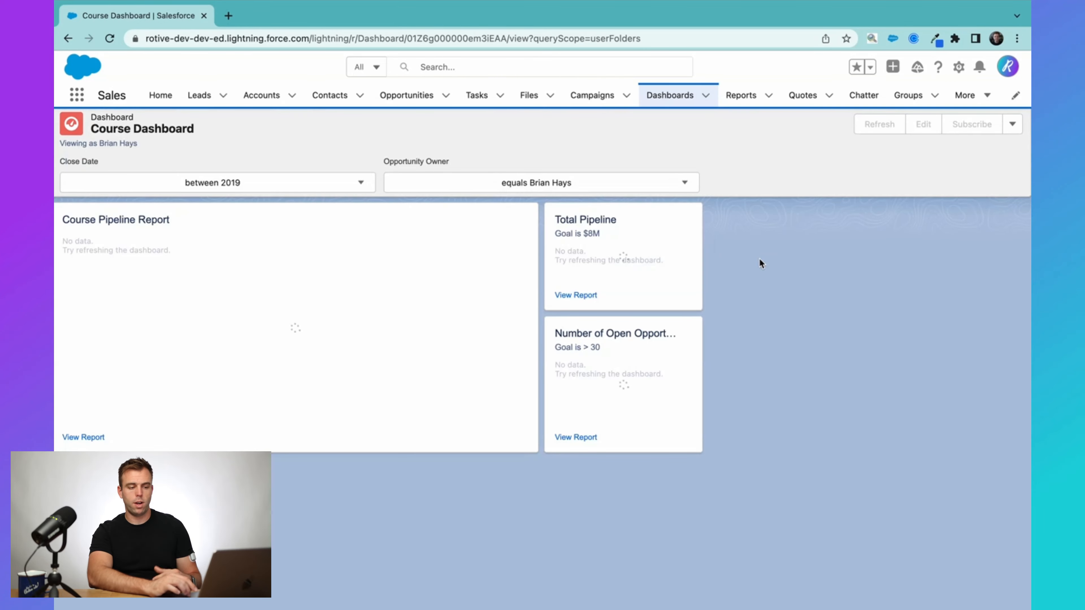
pyautogui.click(972, 124)
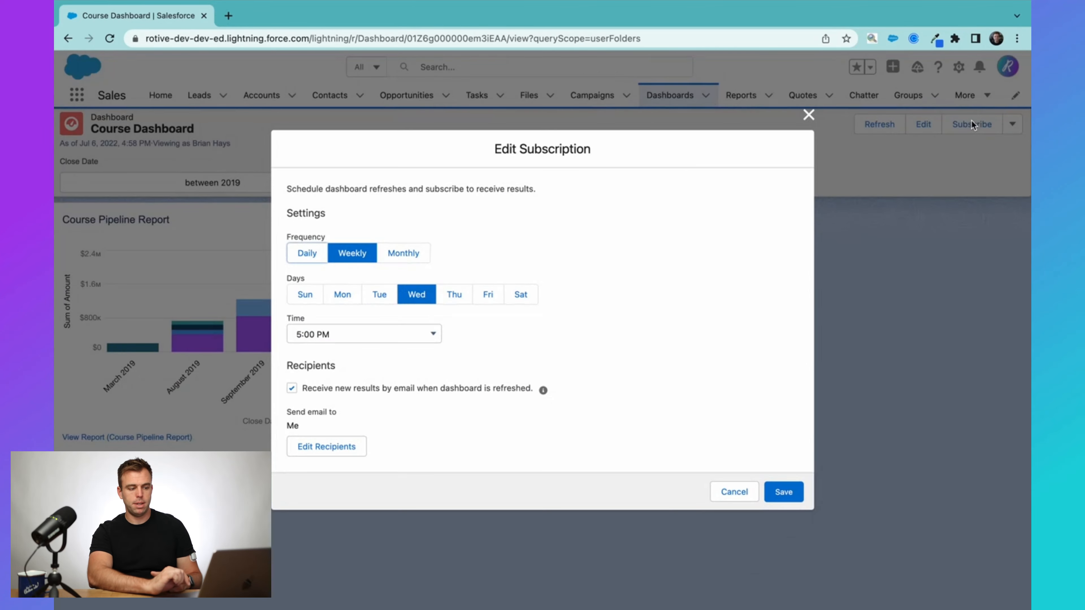